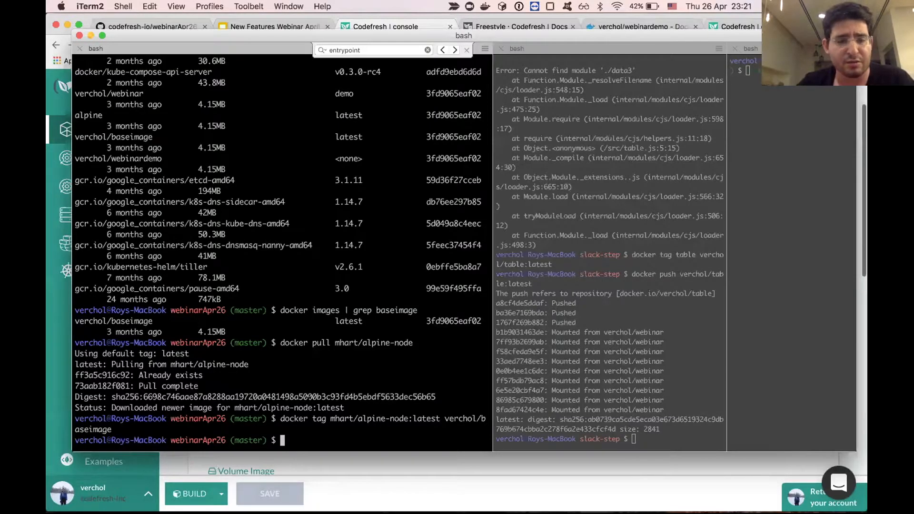
Step: Open the current project folder in Atom and collapse its webinar, test and views folders
type("atom .")
key("Return")
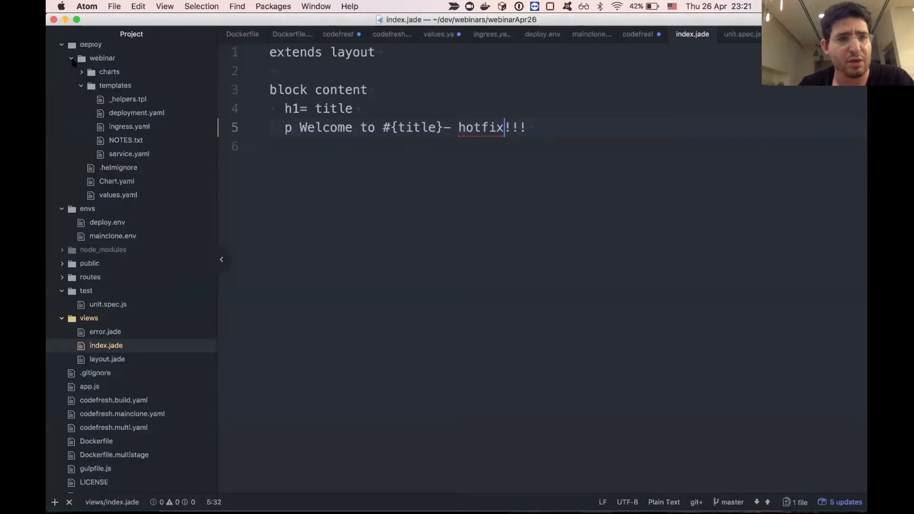
left_click(72, 59)
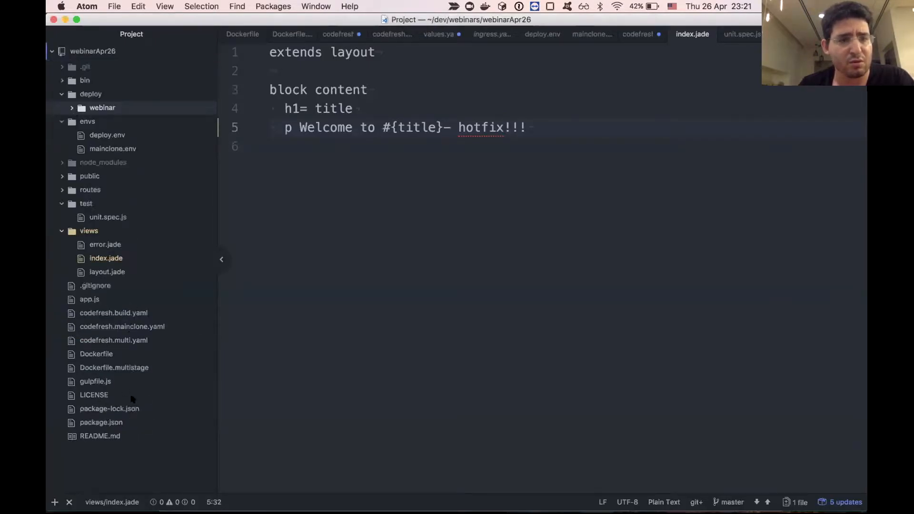
left_click(69, 203)
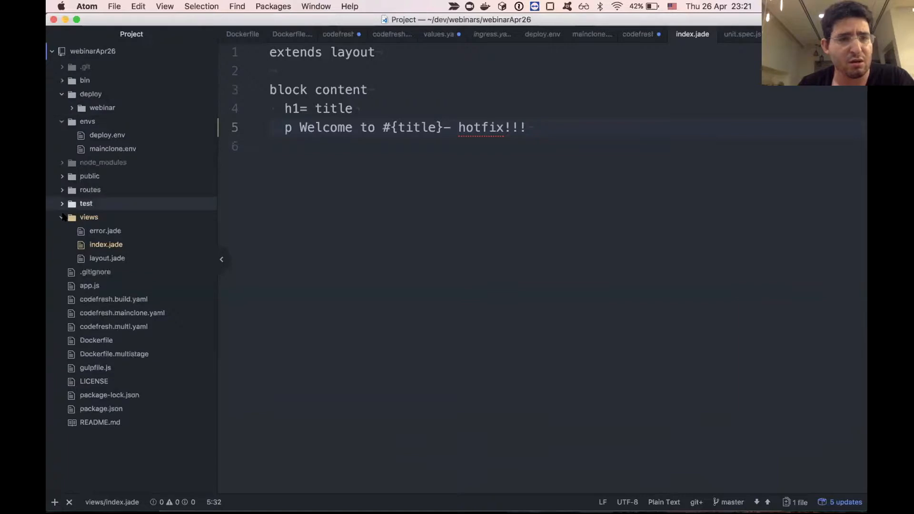
left_click(64, 217)
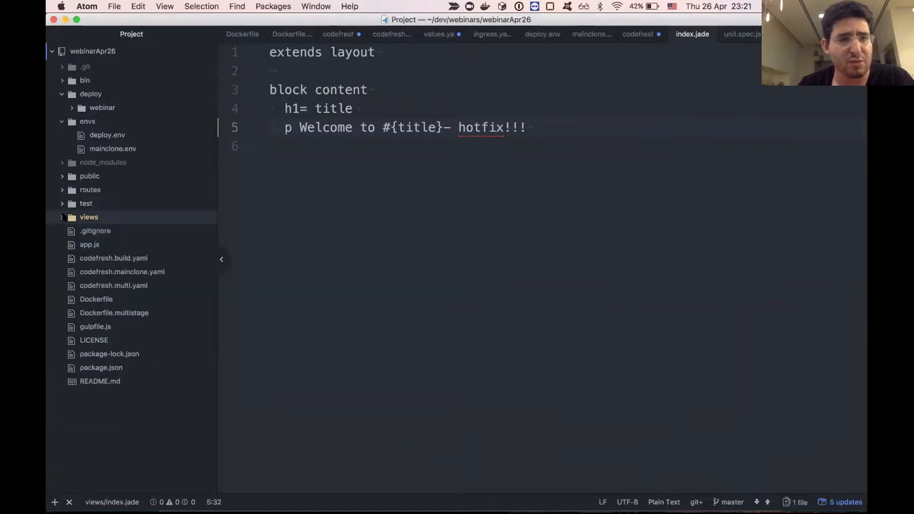
Step: Review codefresh.multi.yaml and Dockerfile.multistage, which define the pipeline and the multistage image build
left_click(123, 286)
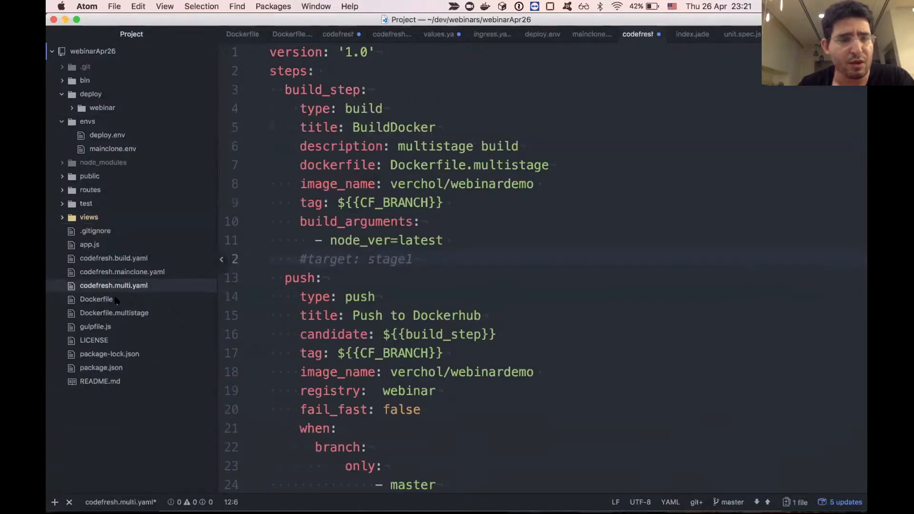
left_click(119, 312)
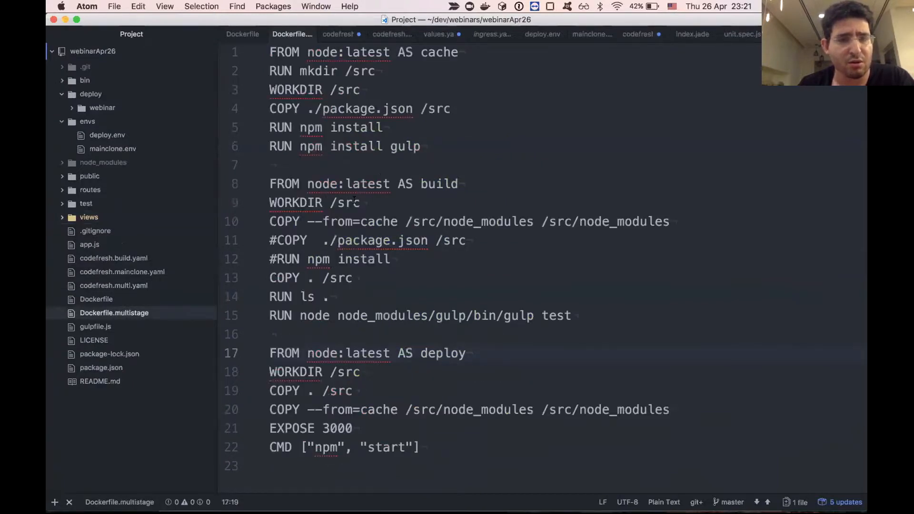
key("super+Tab")
key("super+Tab")
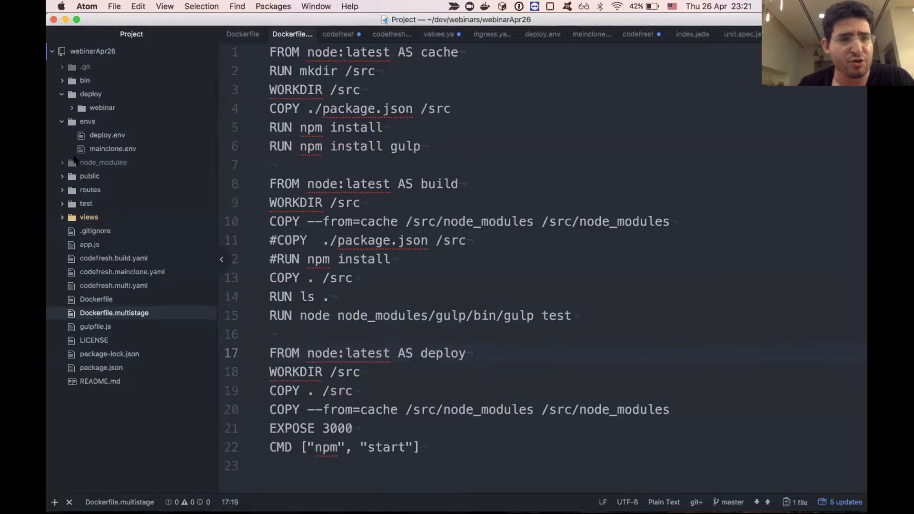
Step: Open index.jade in the views folder and replace "- hotfix!!!" after #{title} with a comma and a space
left_click(88, 217)
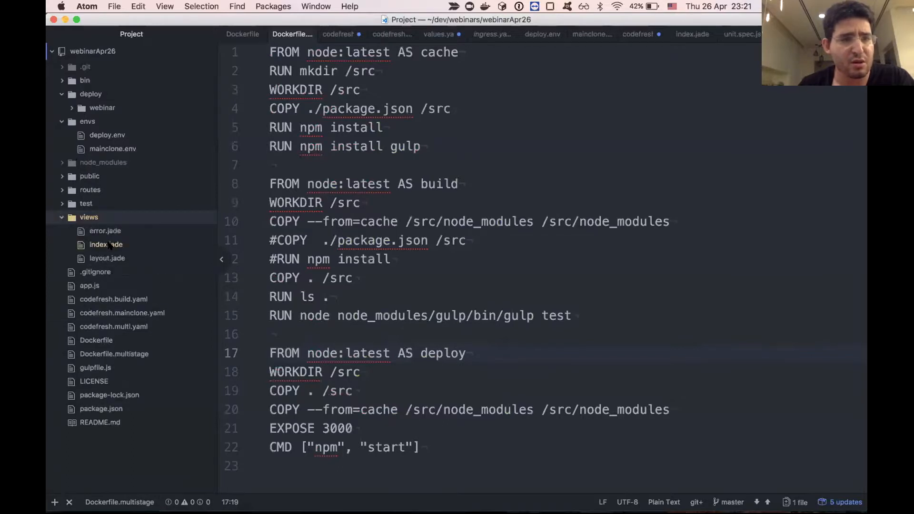
left_click(105, 244)
left_click(356, 156)
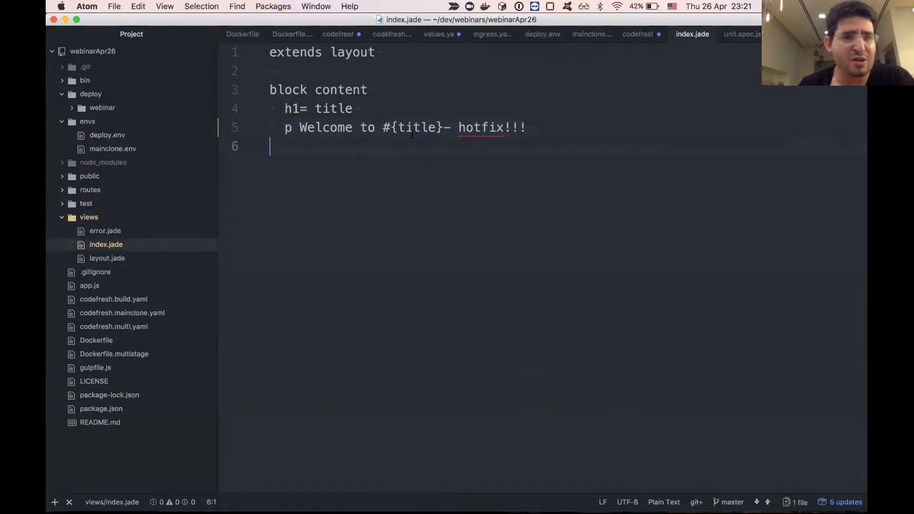
double_click(490, 137)
key("super+Right")
key("shift+Left")
key("shift+Left")
key("shift+Left")
key("shift+Left")
key("shift+Left")
key("shift+Left")
key("shift+Left")
key("shift+Left")
key("shift+Left")
key("shift+Left")
key("BackSpace")
key("BackSpace")
type(", ")
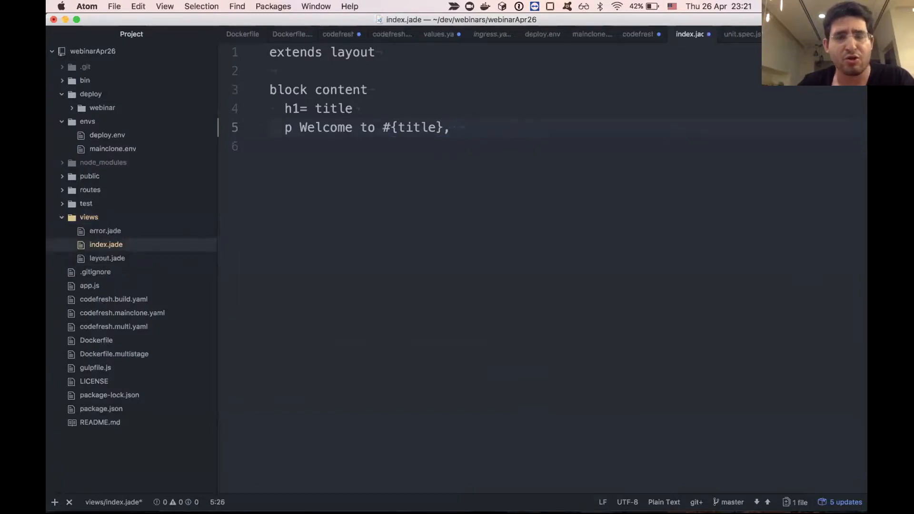
Step: Complete the welcome line with "Webinar of new features!", add a new line below it and save index.jade
type("Webin")
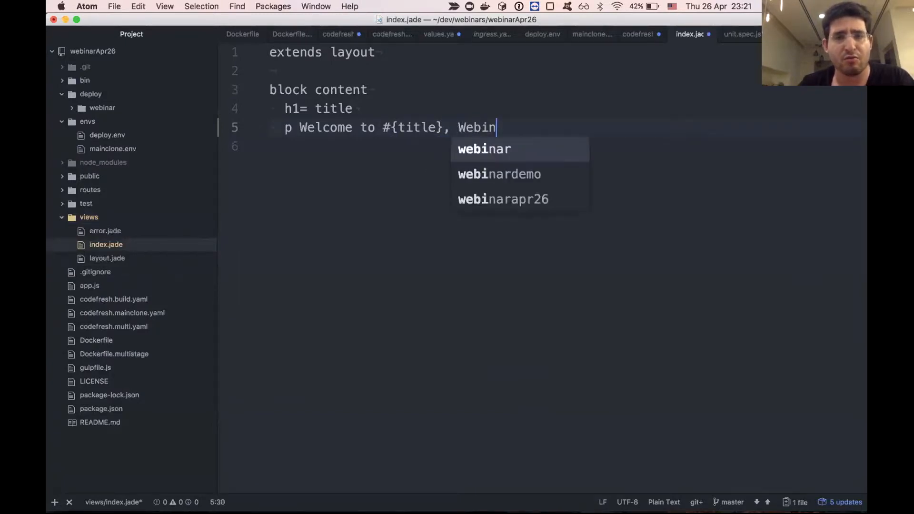
type("ar of new featurs")
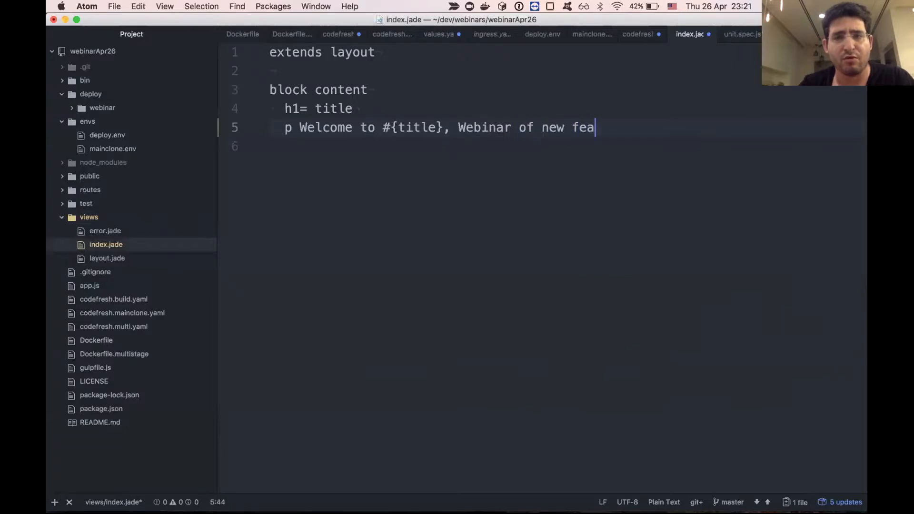
key("BackSpace")
key("BackSpace")
type("e")
key("BackSpace")
type("res!")
key("Return")
key("super+s")
Step: Switch to iTerm2 and check the repository's git status
key("super+Tab")
type("git status")
key("Return")
Step: Commit all tracked changes with the message "change" and push master to origin
type("git ad")
key("BackSpace")
key("BackSpace")
type("commit -am \"change\"")
key("Return")
type("git push origin master")
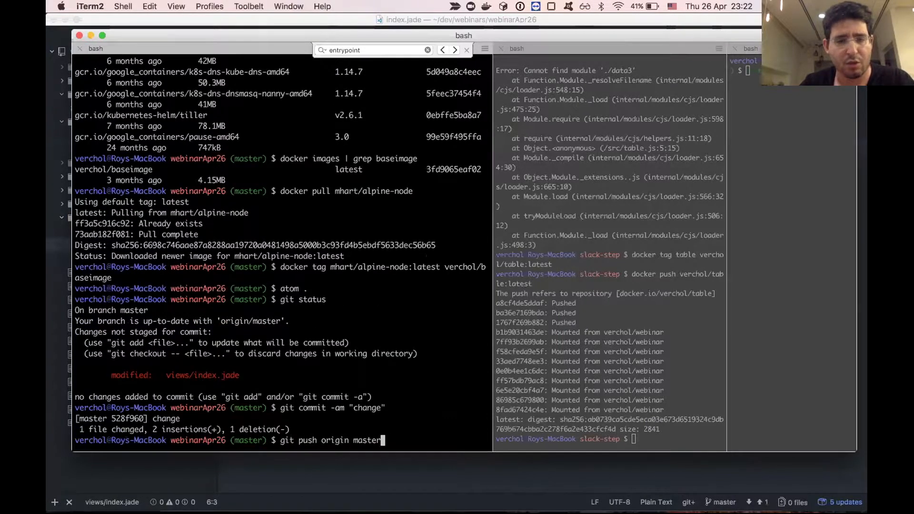
key("Return")
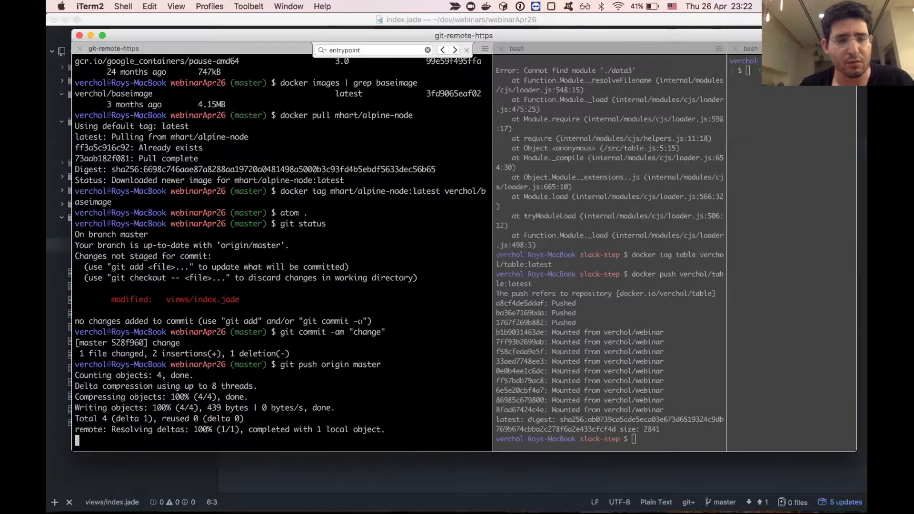
Step: Switch to Codefresh in Chrome and open the newest "change" build from the webinarApr26 repository's builds
key("super+Tab")
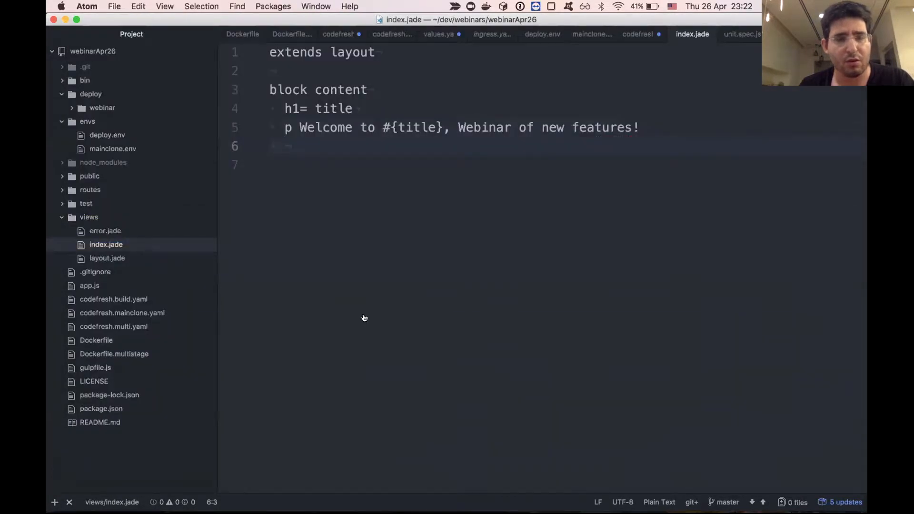
key("super+Tab")
key("super+Tab")
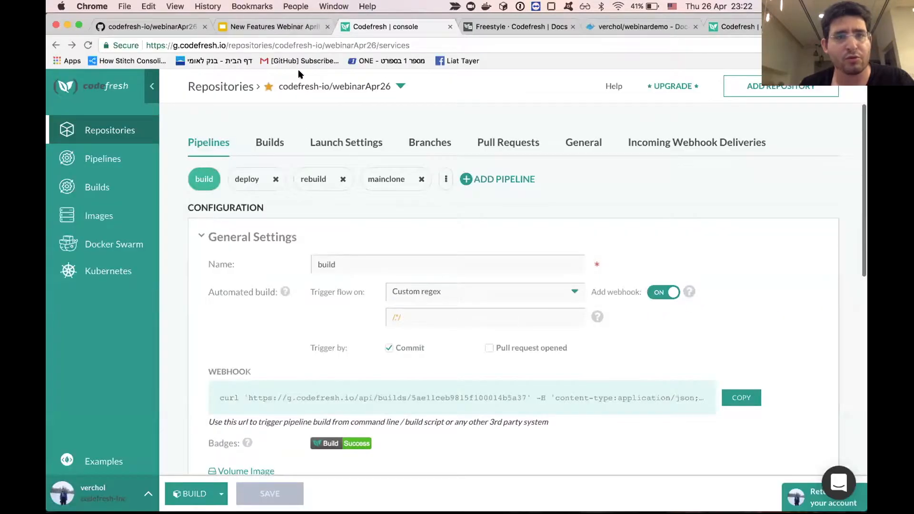
left_click(259, 141)
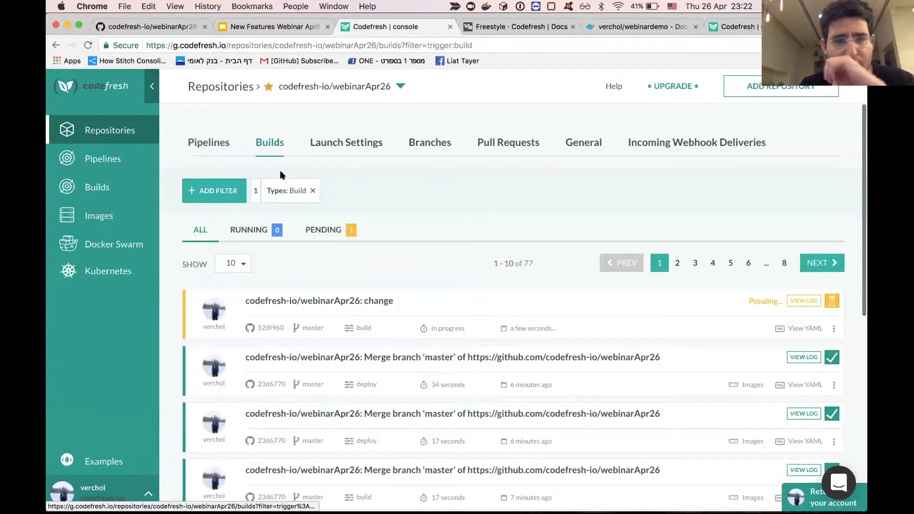
scroll(307, 283, "down", 2)
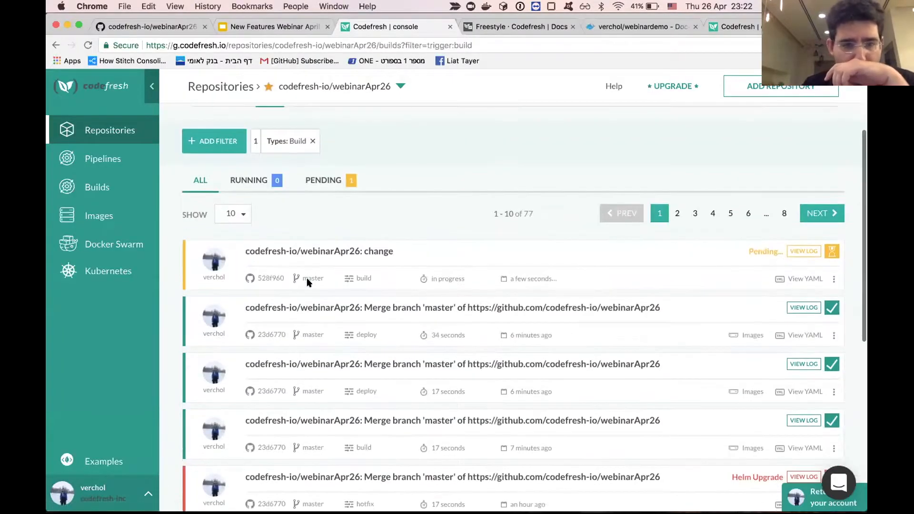
left_click(373, 265)
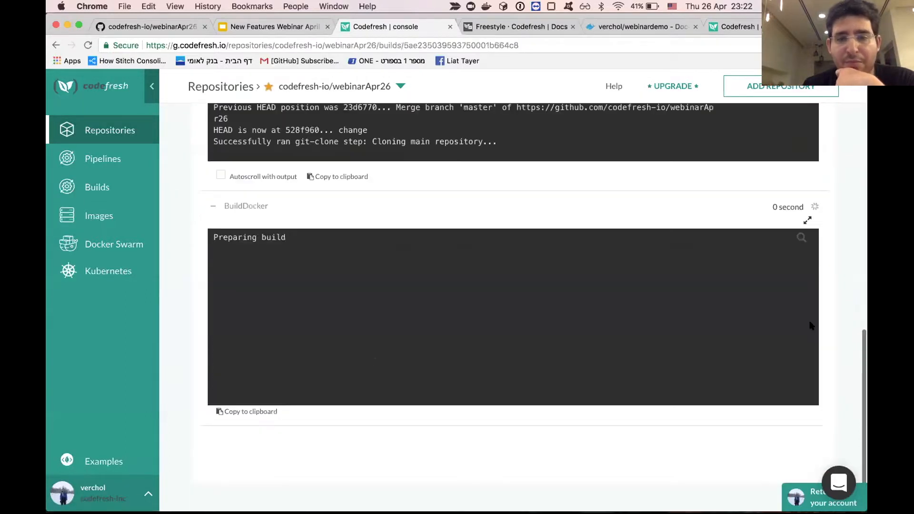
Step: Collapse the repository cloning log and examine the BuildDocker and Push to Dockerhub output as the build runs
scroll(840, 284, "up", 5)
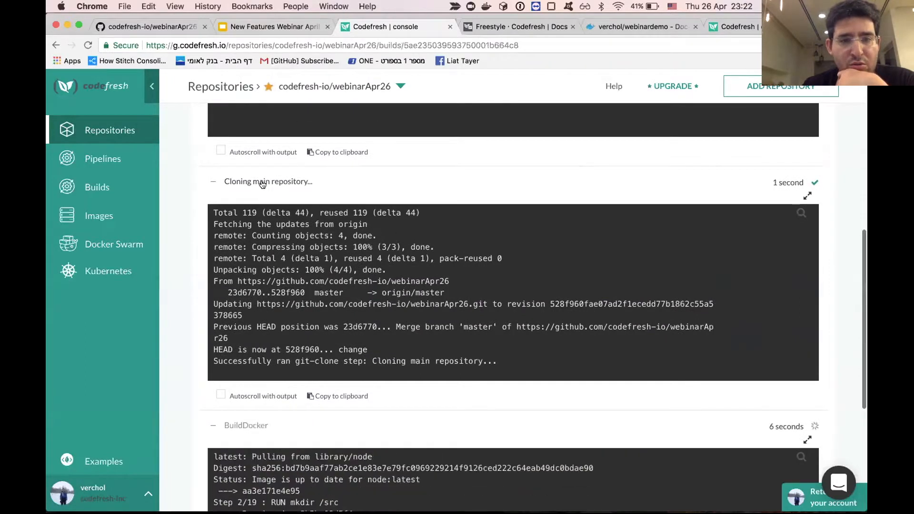
left_click(262, 183)
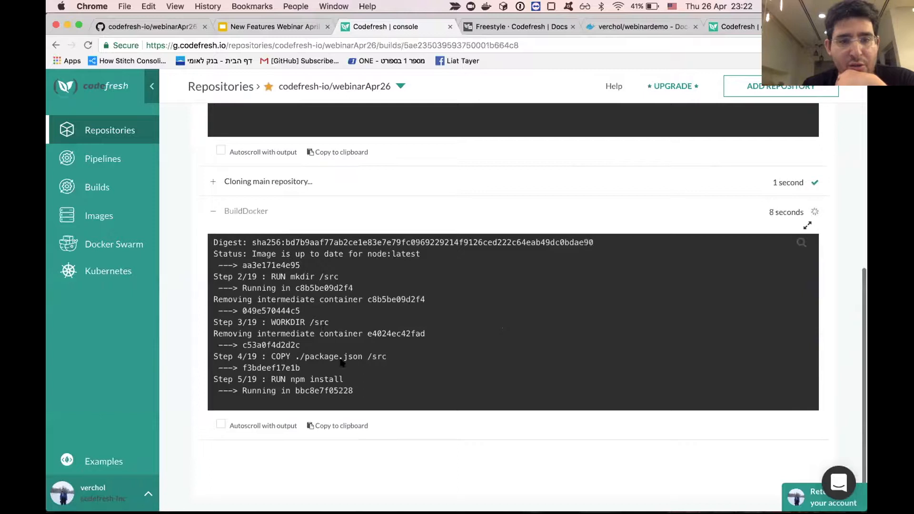
scroll(375, 341, "up", 3)
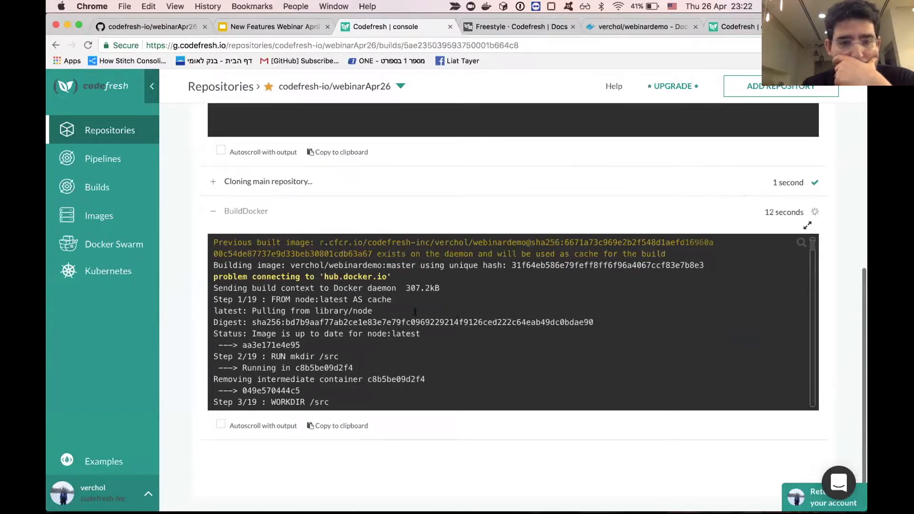
scroll(408, 312, "down", 5)
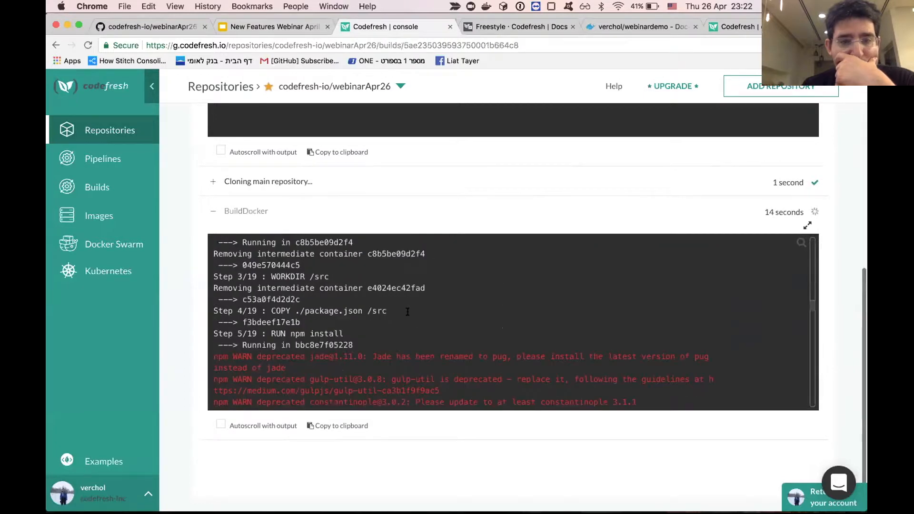
scroll(407, 312, "down", 8)
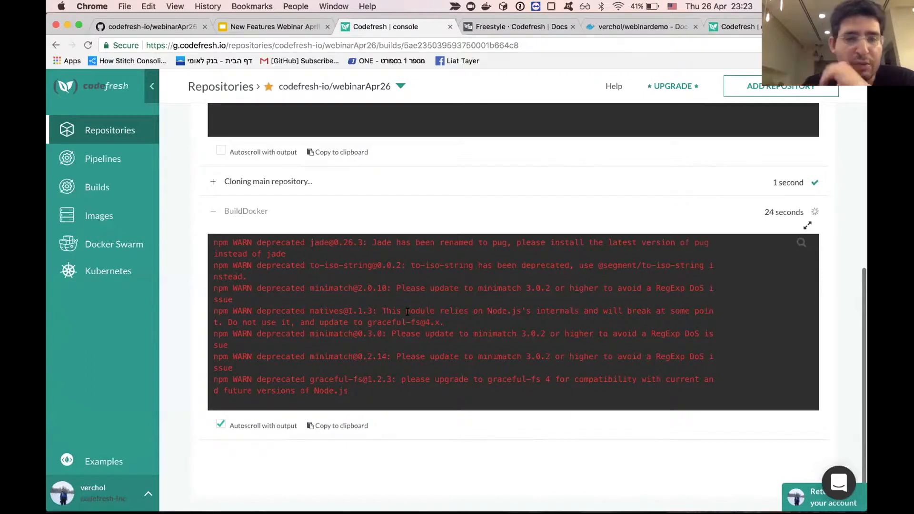
scroll(408, 312, "up", 5)
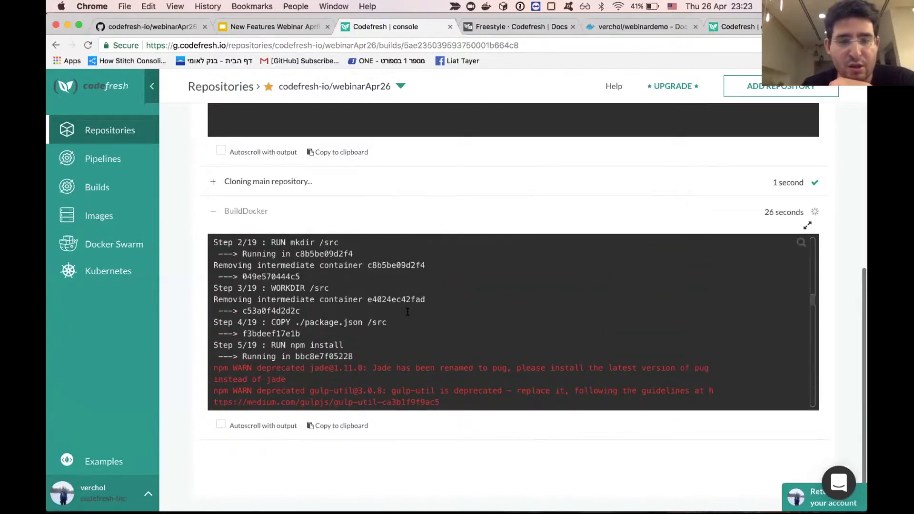
scroll(408, 312, "down", 6)
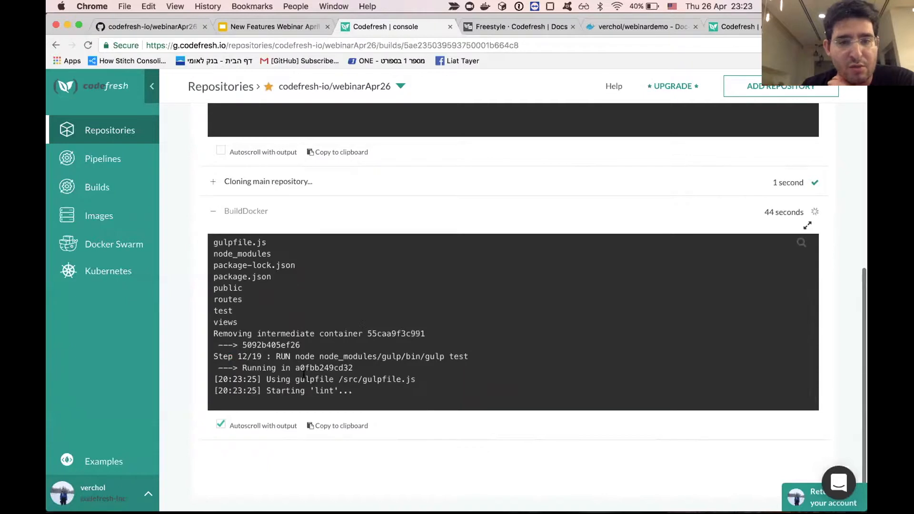
scroll(315, 328, "up", 5)
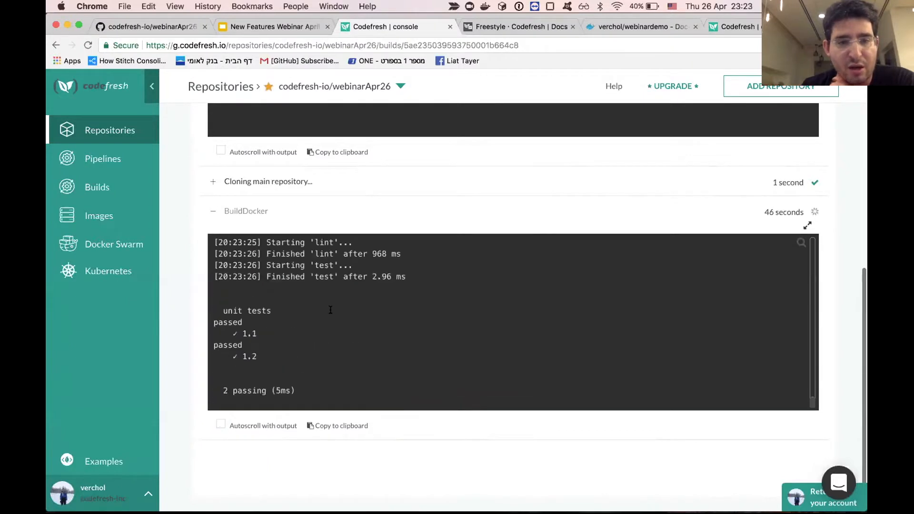
scroll(331, 310, "down", 5)
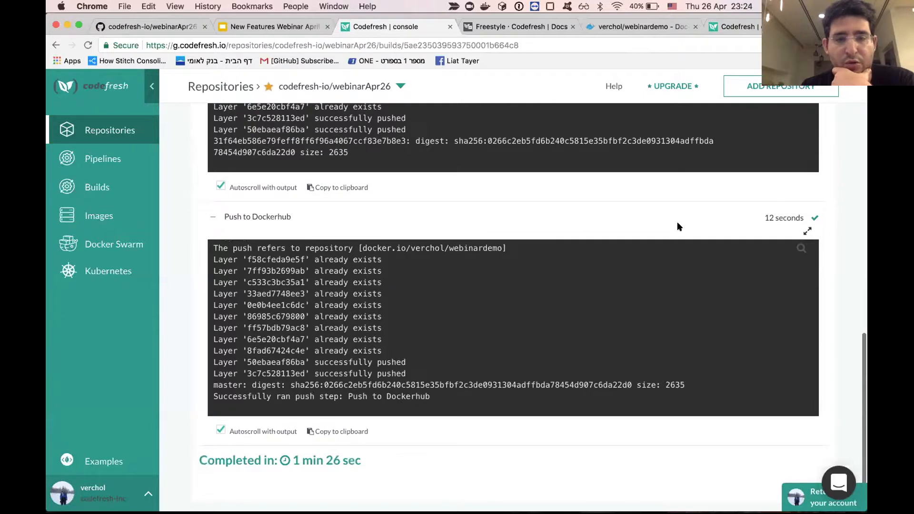
scroll(838, 205, "up", 20)
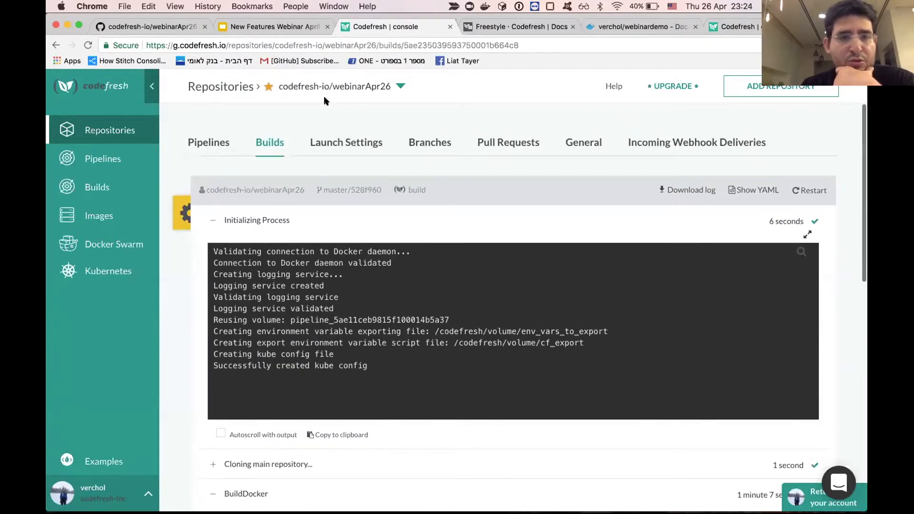
Step: Return to the repository's builds and inspect the second deploy build's log, including its Print Trigger output
left_click(270, 141)
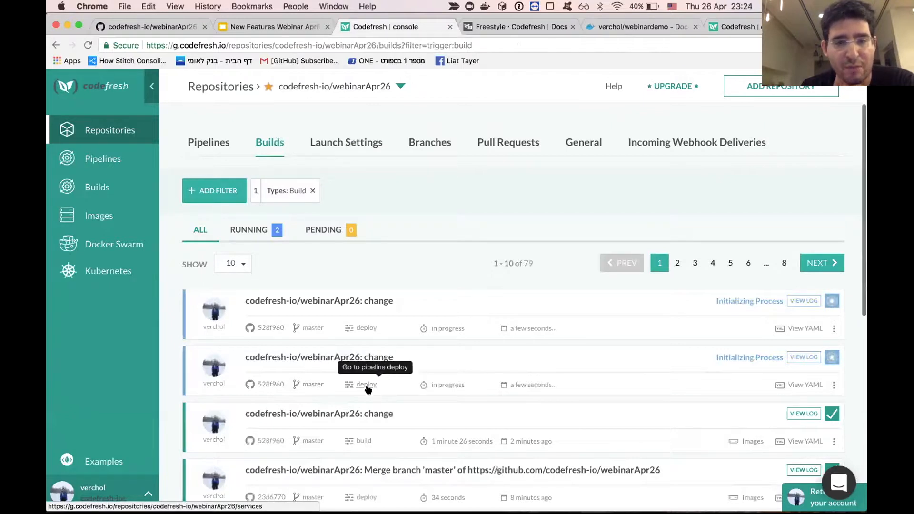
left_click(430, 357)
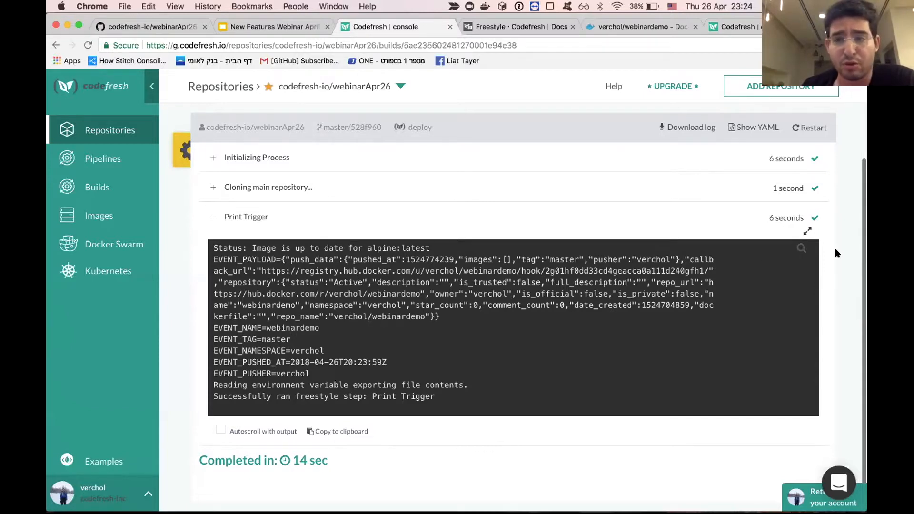
scroll(836, 248, "up", 3)
Step: Open the deploy pipeline's configuration at its inline YAML workflow
left_click(209, 143)
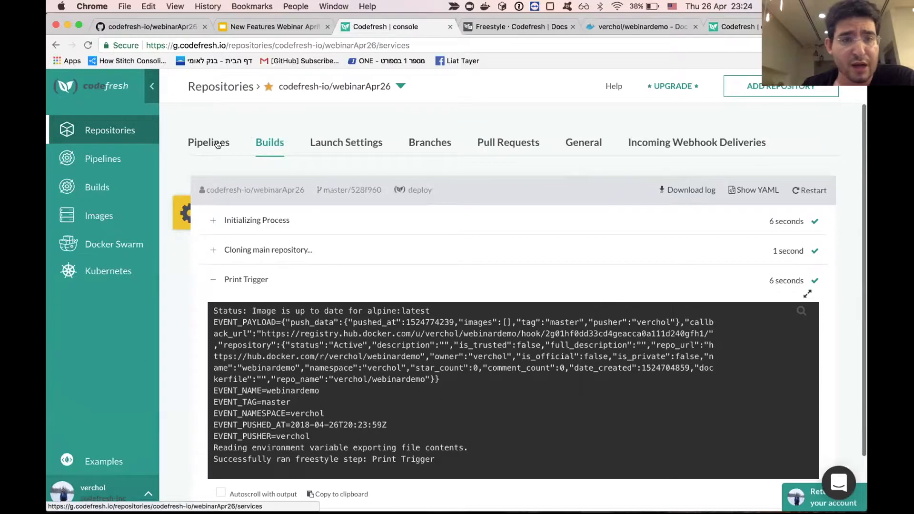
left_click(246, 178)
mouse_move(285, 294)
scroll(285, 294, "down", 10)
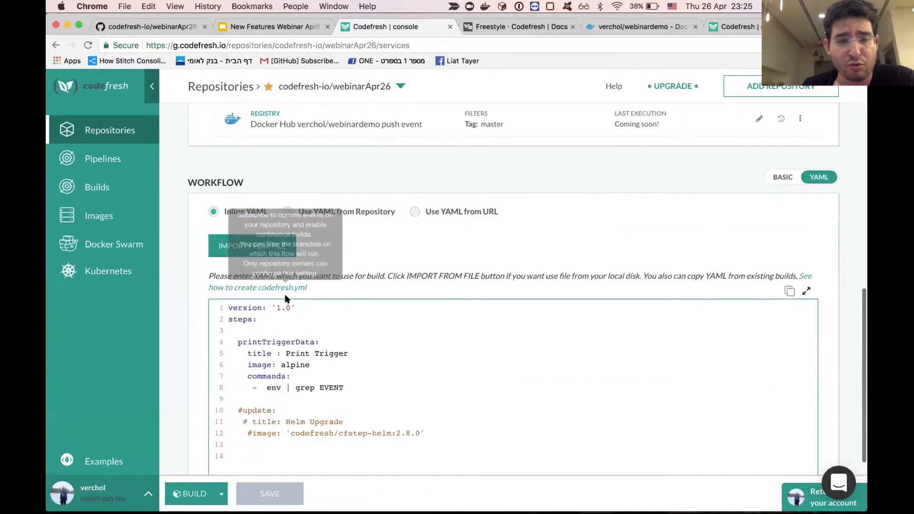
Step: Uncomment the update step, with its Helm Upgrade title and codefresh/cfstep-helm:2.8.0 image, in the deploy pipeline's YAML and save it
left_click(243, 327)
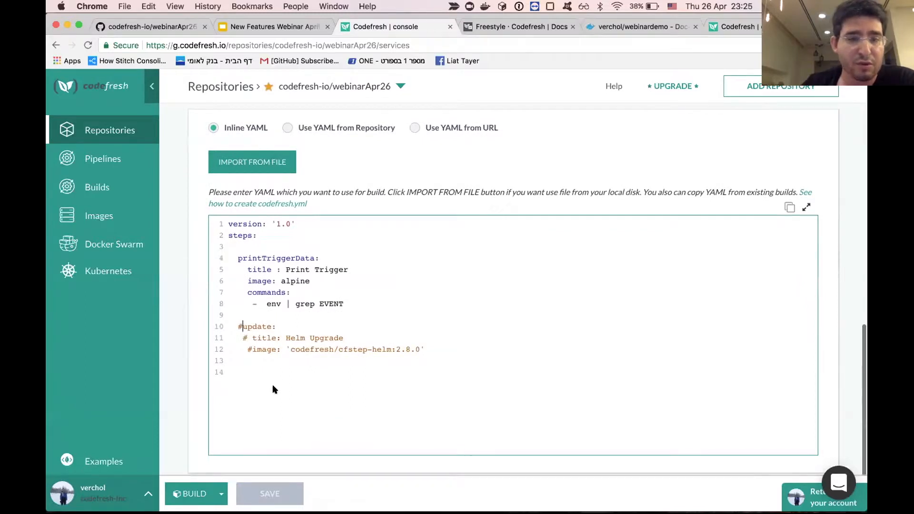
key("BackSpace")
key("Delete")
key("Delete")
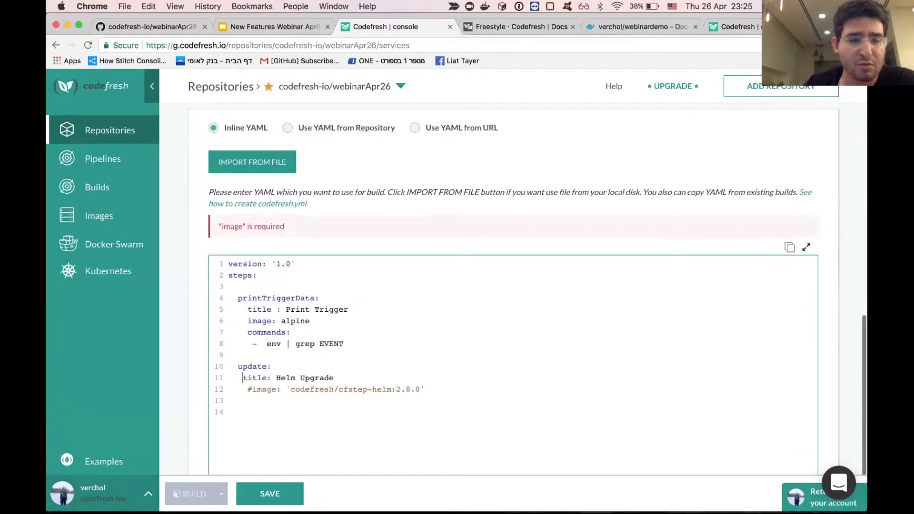
key("Down")
key("BackSpace")
key("BackSpace")
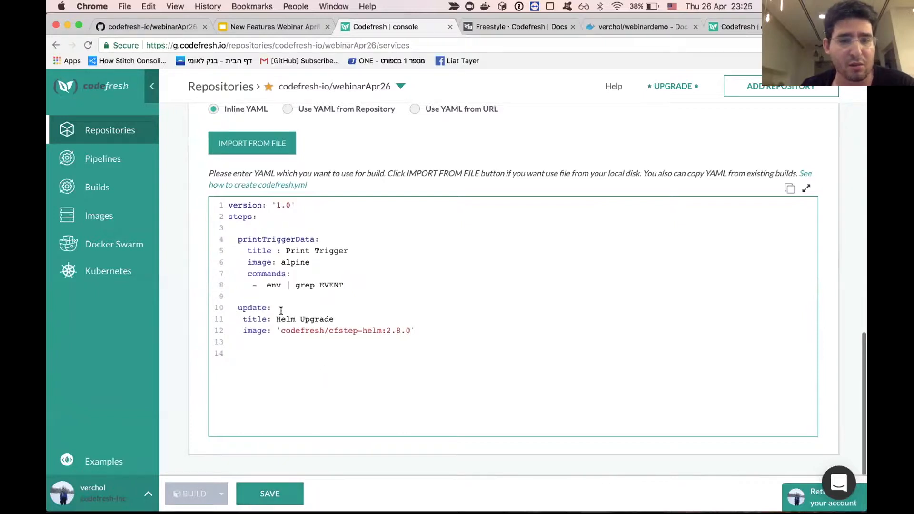
left_click(283, 493)
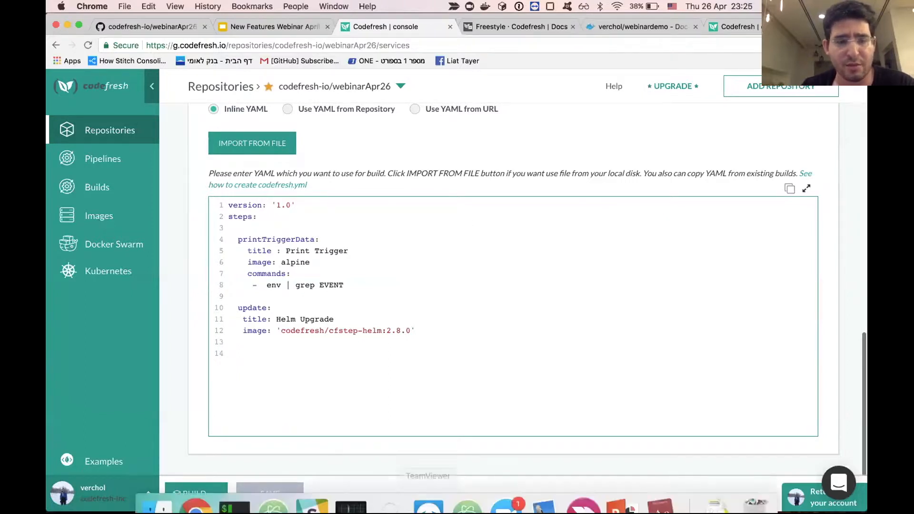
Step: Switch to iTerm2, open the project in Atom with "atom .", add exclamation marks to index.jade's welcome line, and return to the terminal
left_click(234, 489)
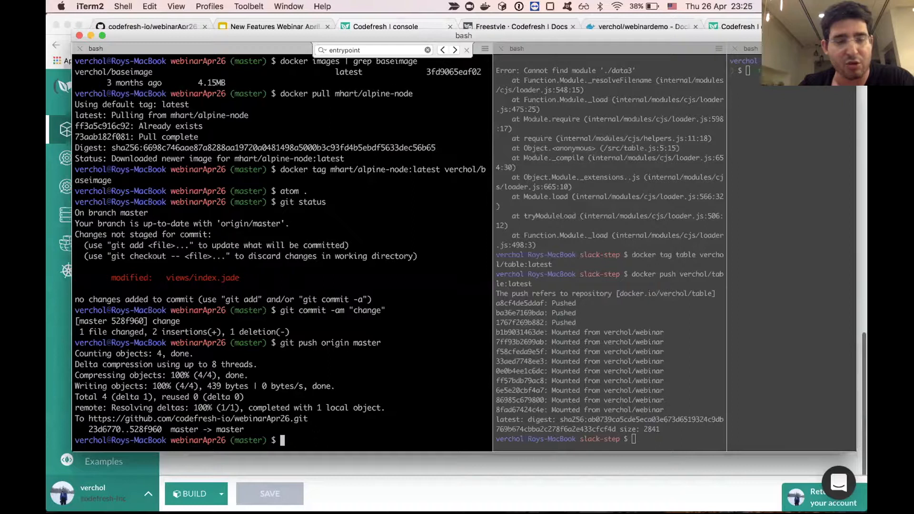
type("atom .")
key("Return")
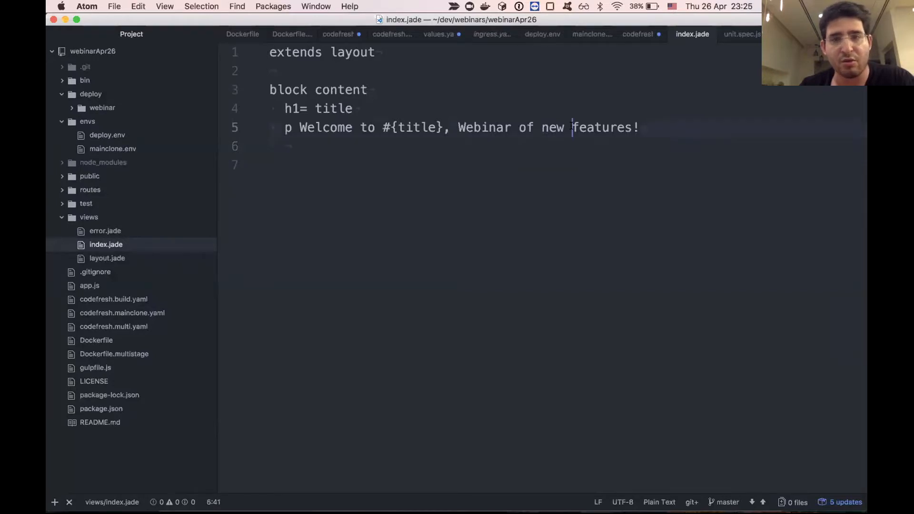
left_click(660, 123)
key("BackSpace")
type("!!!!")
key("super+Tab")
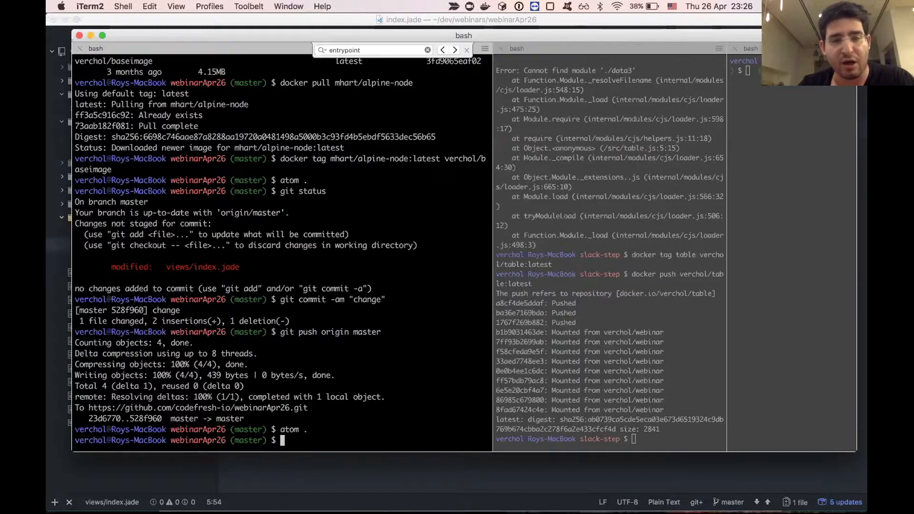
Step: Build a Docker image from the current directory with the webinardemo:hotfix tag
type("docker")
key("Up")
key("Up")
key("Up")
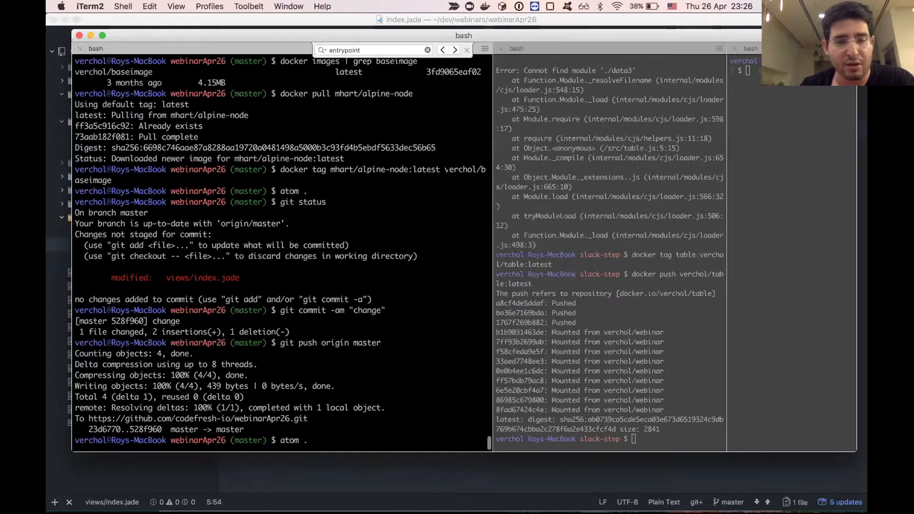
key("Up")
key("Up")
key("Up")
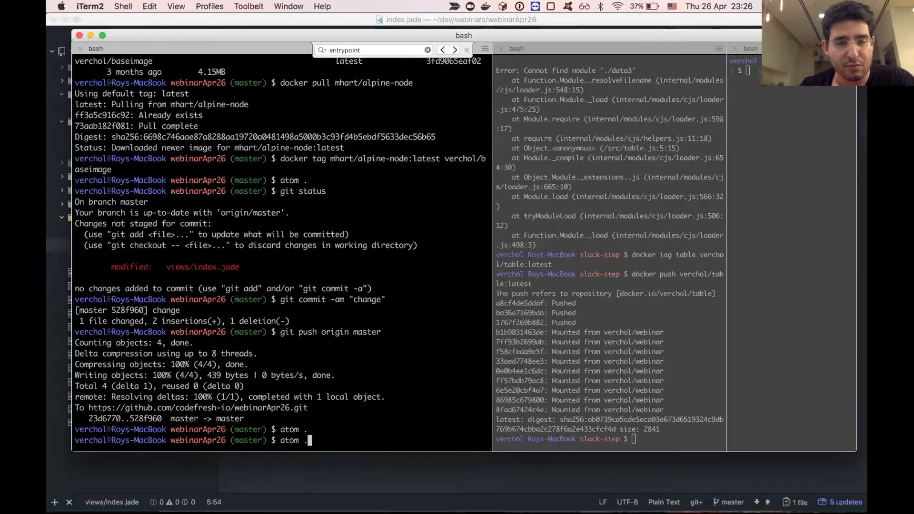
key("Up")
key("Up")
key("Up")
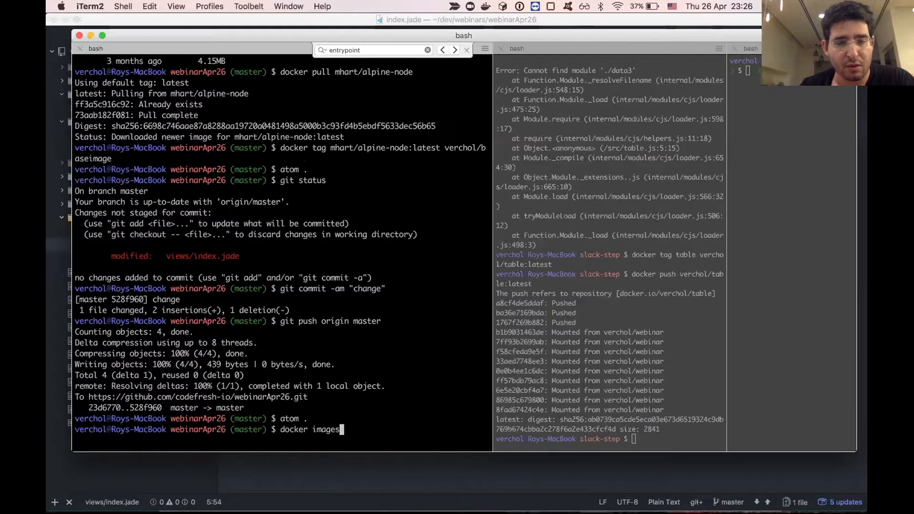
key("Up")
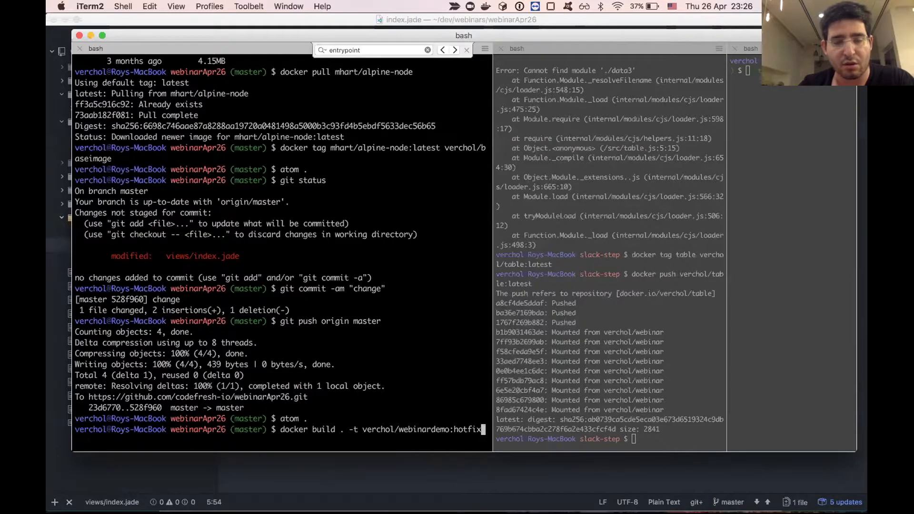
key("Return")
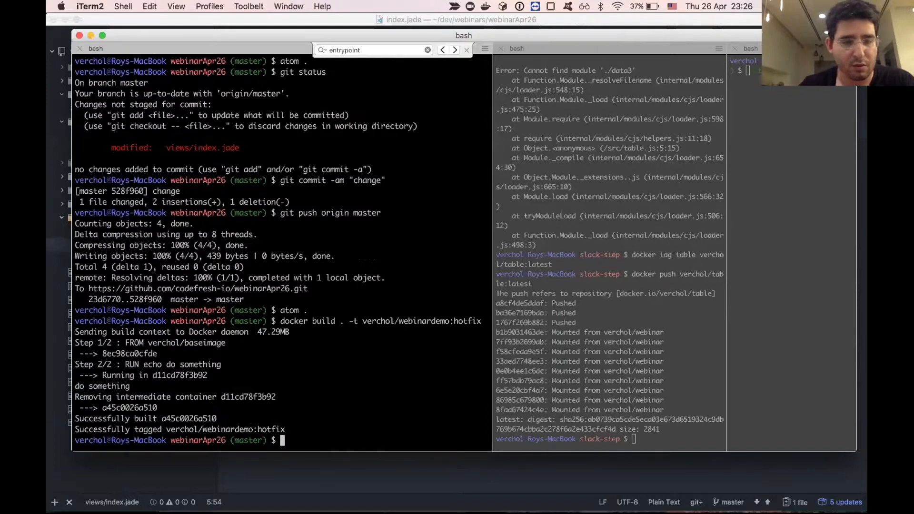
Step: Run the Docker build again with the image tag set to webinardemo:master
key("Up")
key("BackSpace")
key("BackSpace")
key("BackSpace")
key("BackSpace")
key("BackSpace")
key("BackSpace")
type("master")
key("Return")
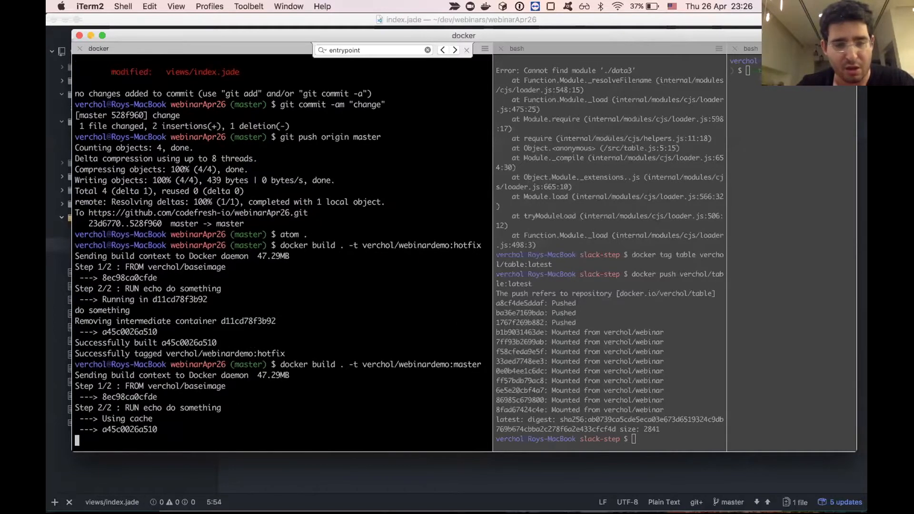
Step: Push the webinardemo:master image to Docker Hub, reusing the image name from the build command
type("docker push verchol")
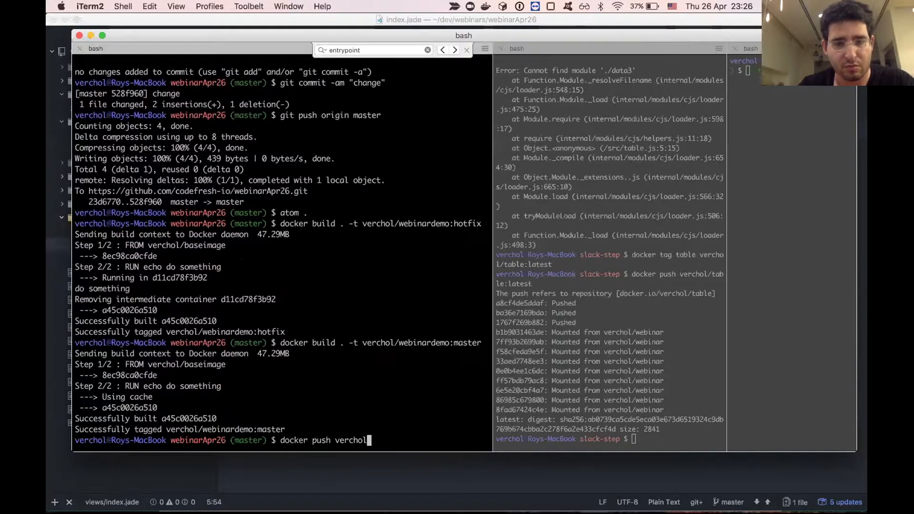
left_click_drag(399, 343, 481, 343)
key("super+c")
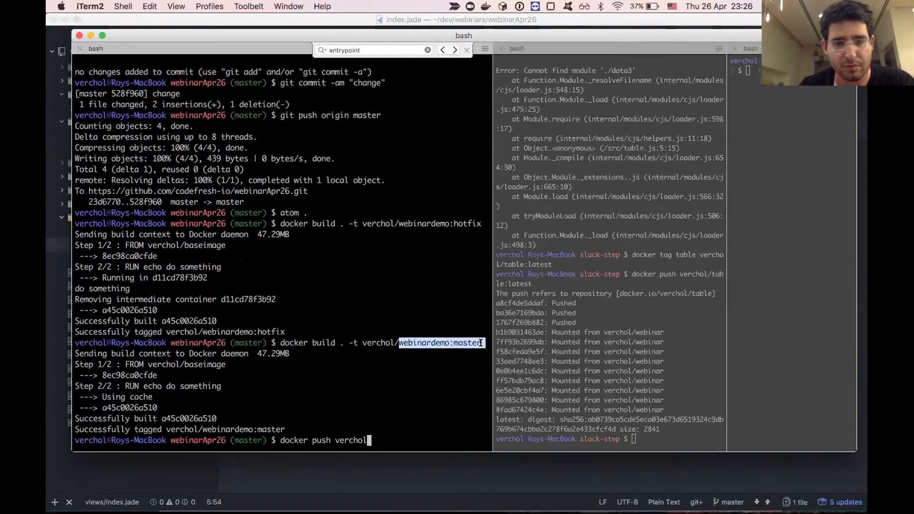
type("/")
key("super+v")
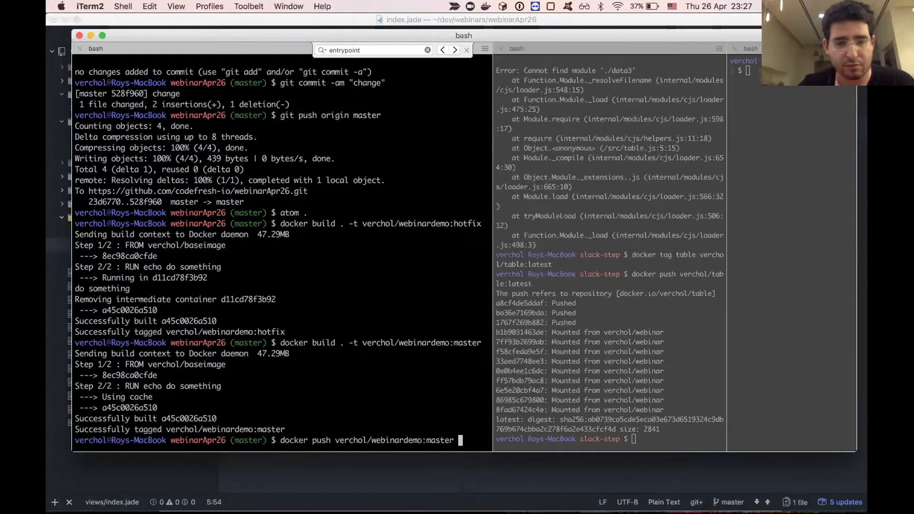
key("Return")
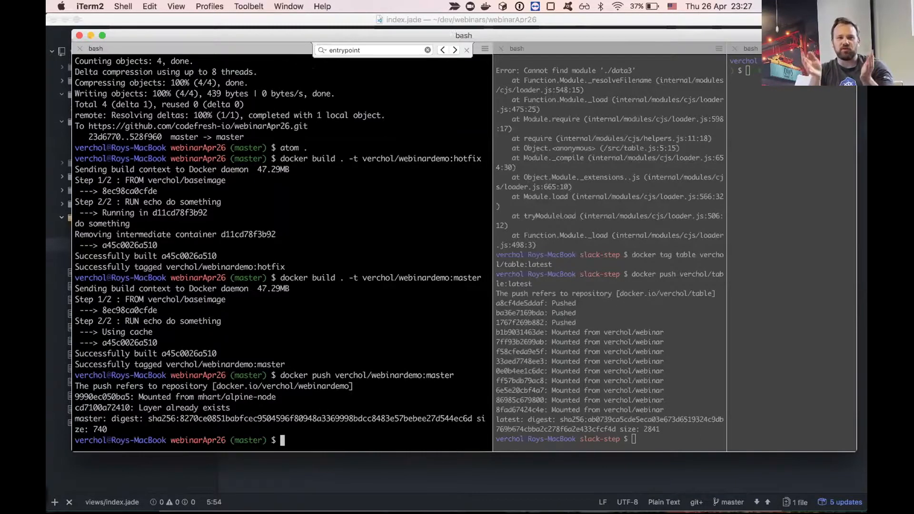
Step: Switch to Codefresh in Chrome and review the deploy pipeline's general settings and registry trigger
mouse_move(313, 510)
left_click(204, 491)
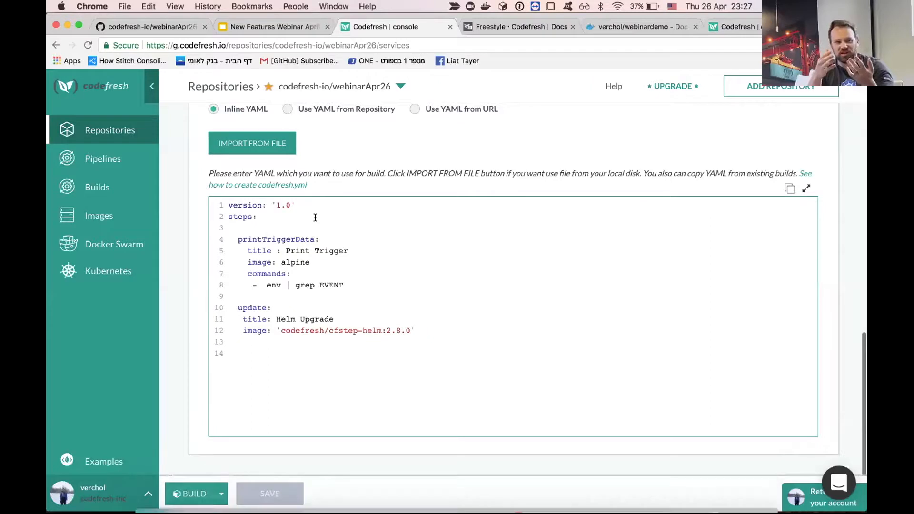
scroll(324, 216, "up", 10)
scroll(330, 219, "up", 3)
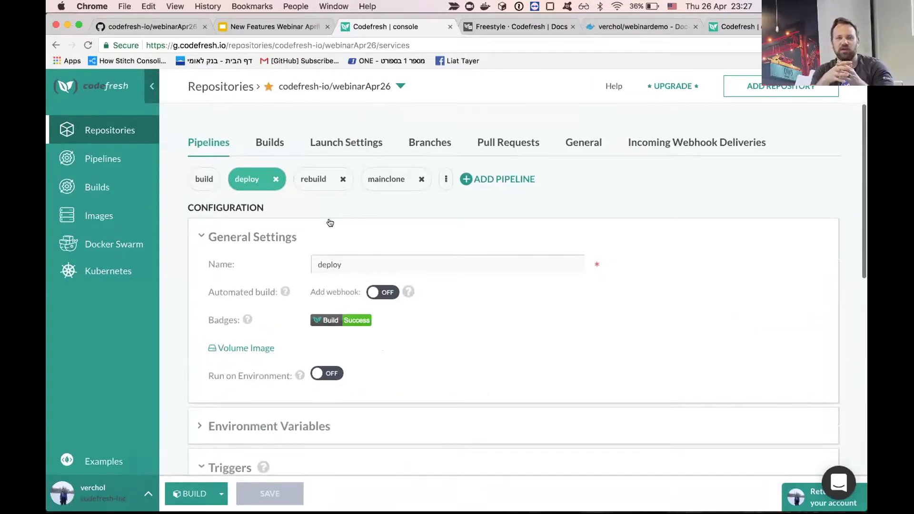
scroll(329, 228, "down", 4)
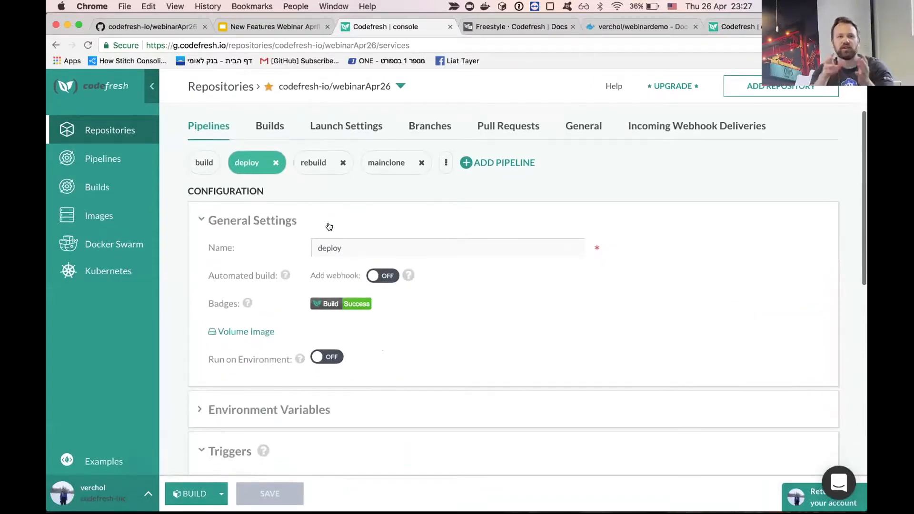
scroll(327, 226, "down", 3)
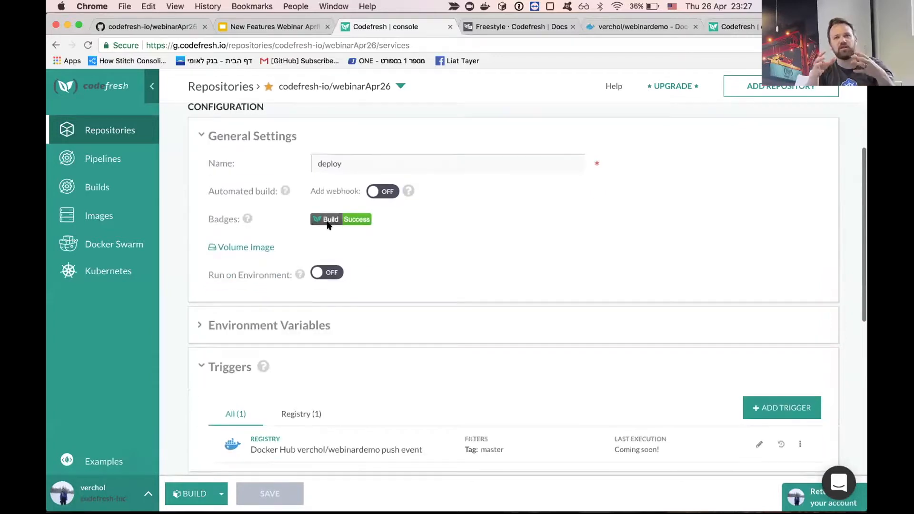
scroll(328, 225, "up", 7)
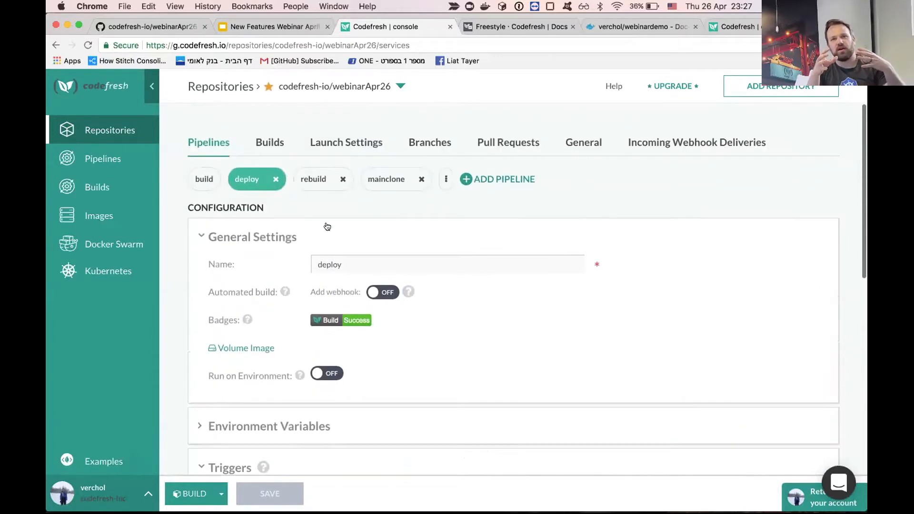
Step: Reload the repository's builds, open the initializing deploy build and examine its Helm Upgrade output
left_click(266, 145)
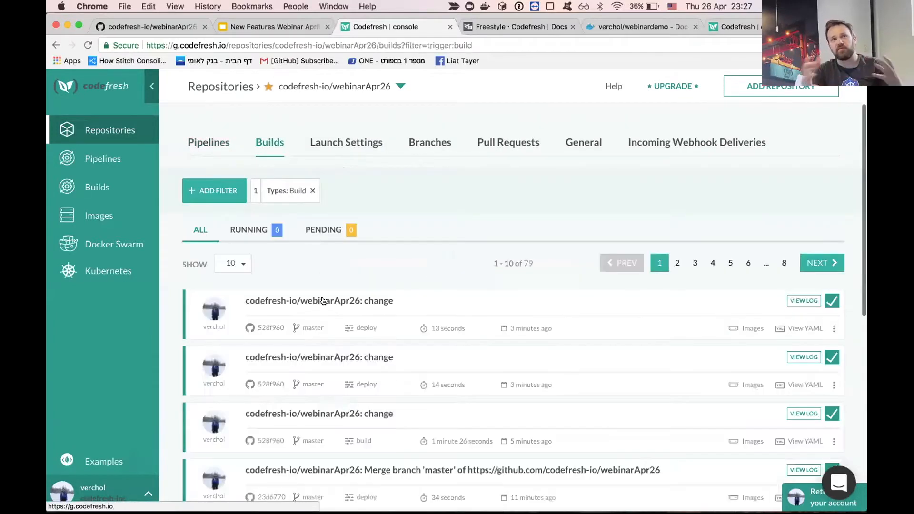
left_click(222, 144)
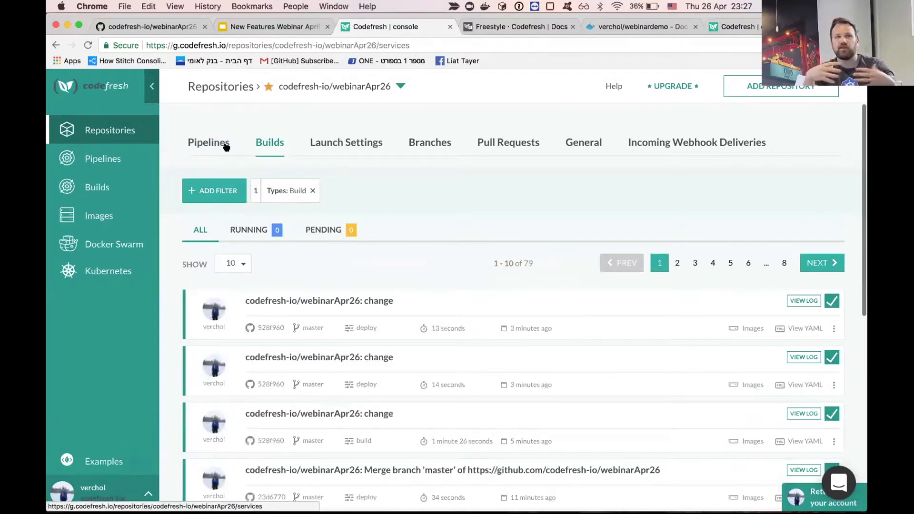
left_click(265, 147)
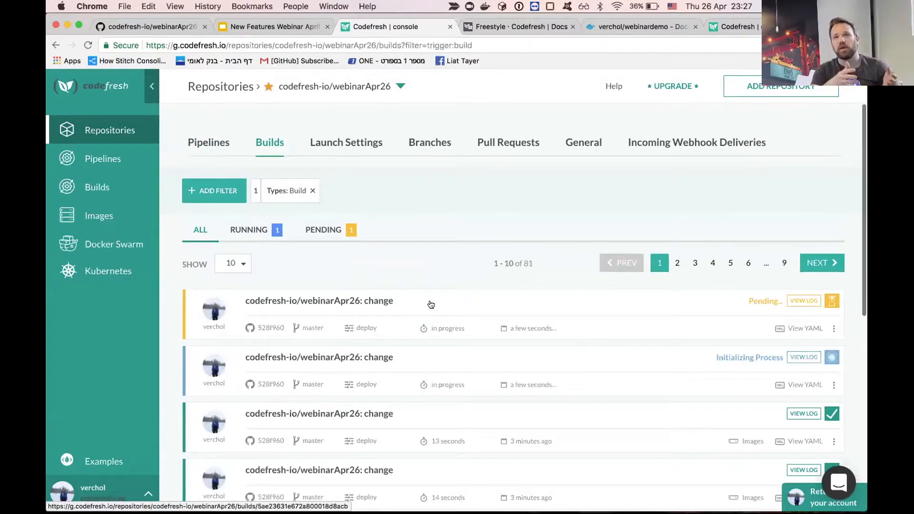
left_click(406, 368)
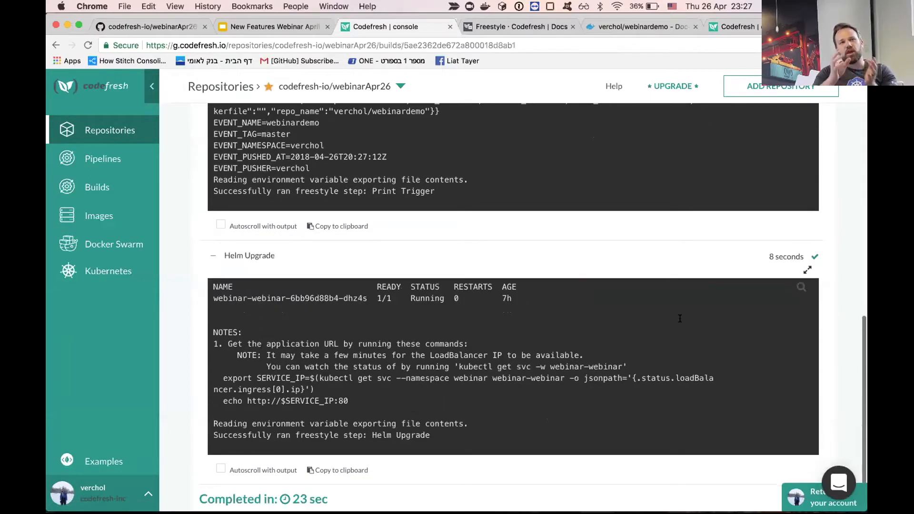
scroll(481, 375, "up", 5)
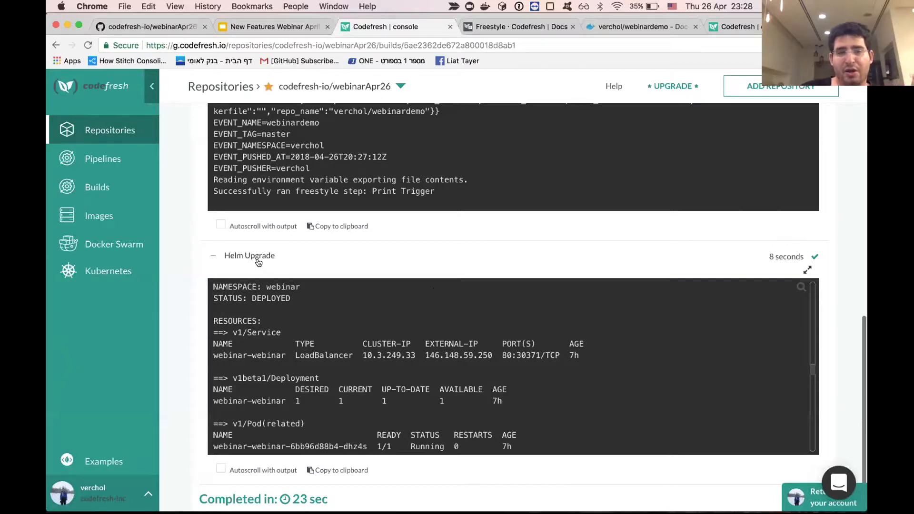
Step: Open the webinar Helm release under Kubernetes, view its service's endpoint in the browser, and close that page
left_click(119, 273)
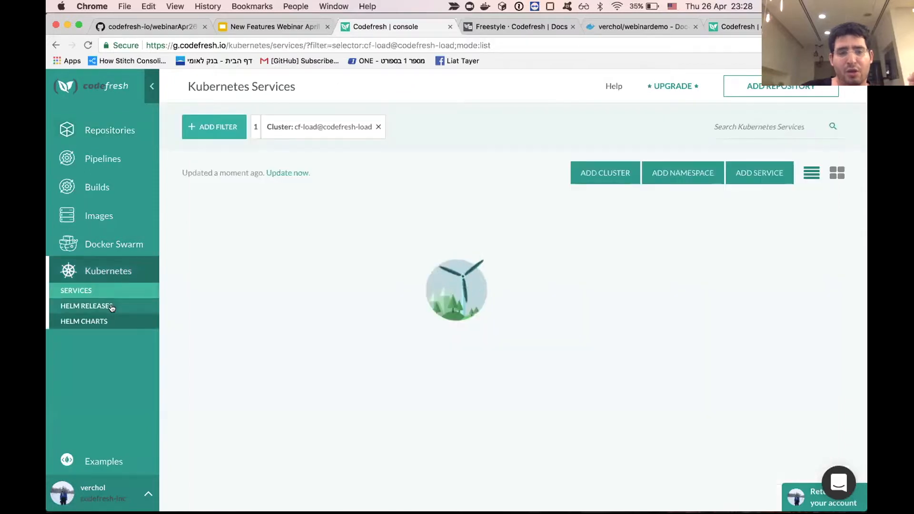
left_click(112, 306)
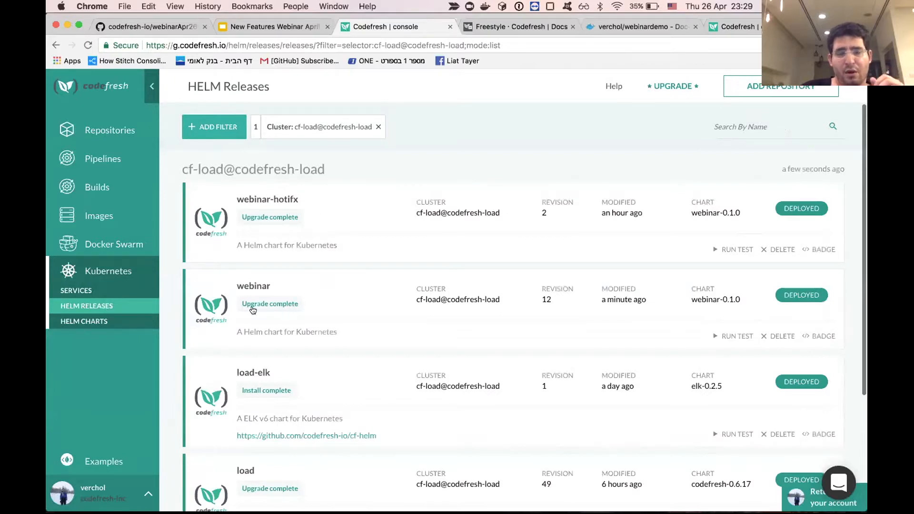
left_click(340, 283)
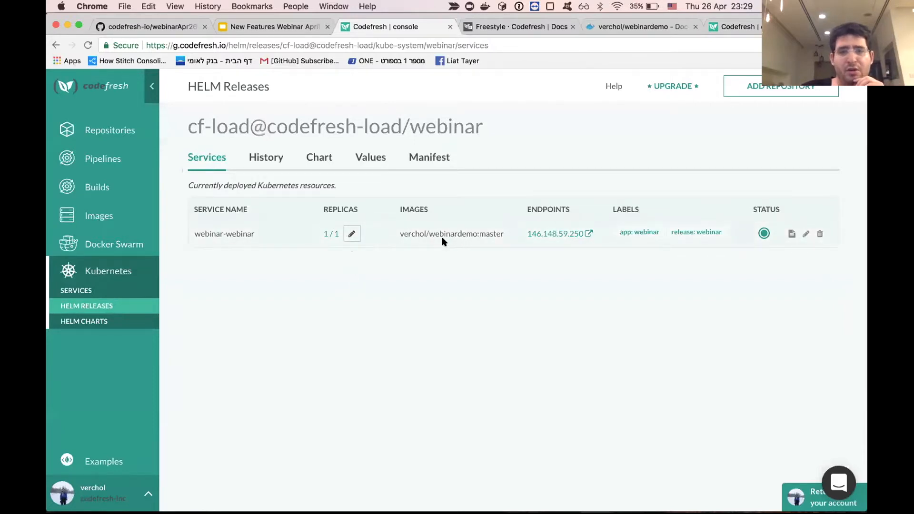
left_click(554, 233)
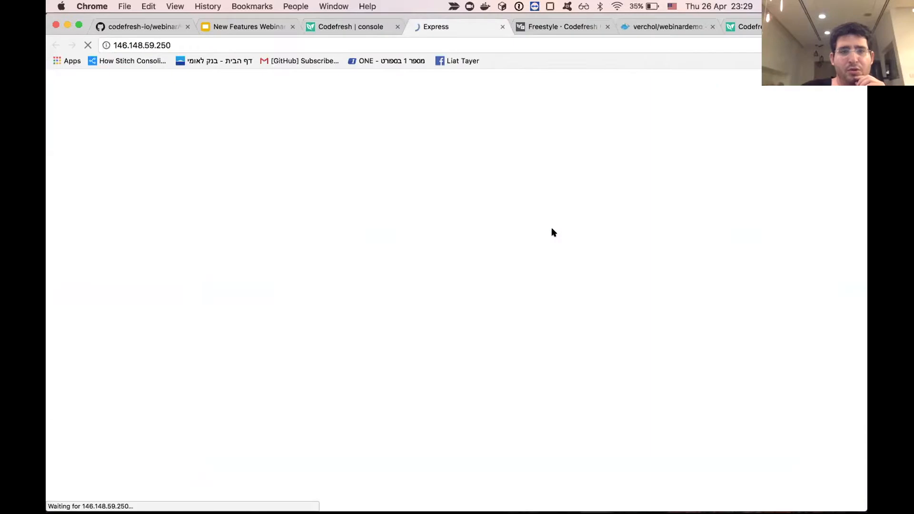
left_click(502, 26)
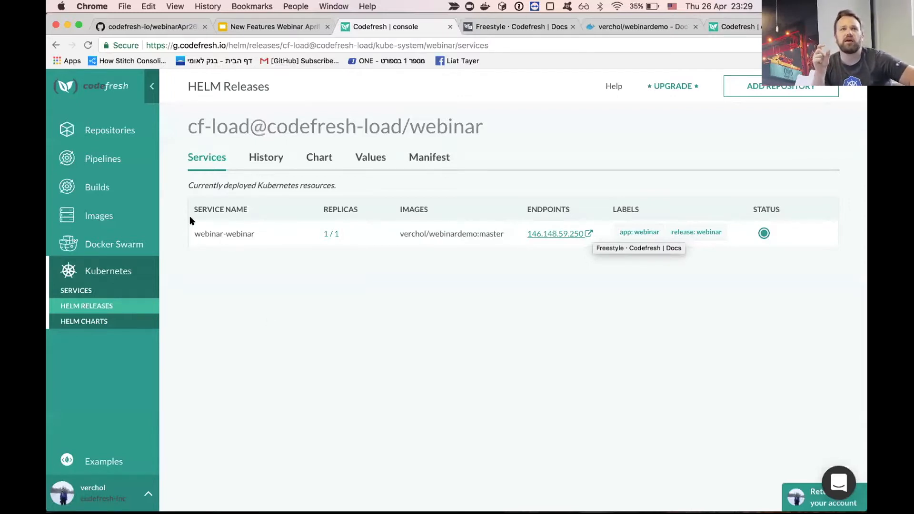
Step: Return to the webinarApr26 repository's pipelines and view the build pipeline's configuration
left_click(113, 137)
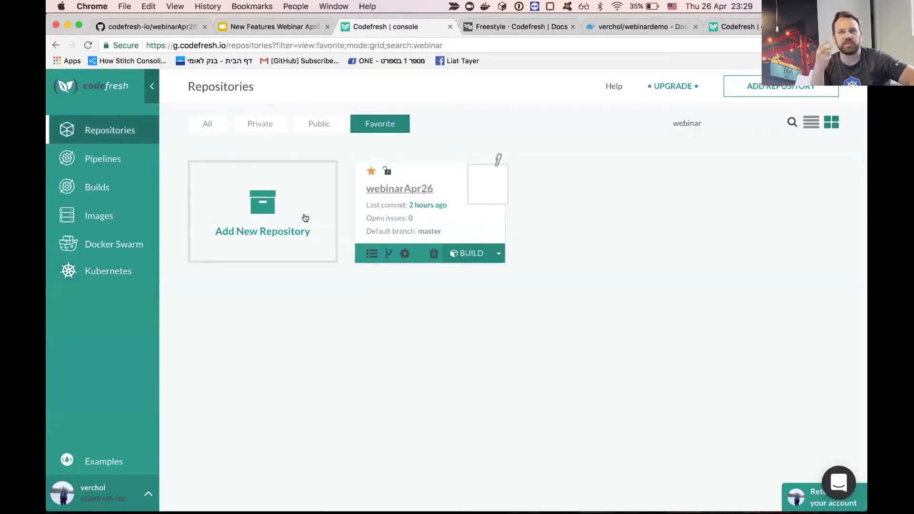
left_click(414, 219)
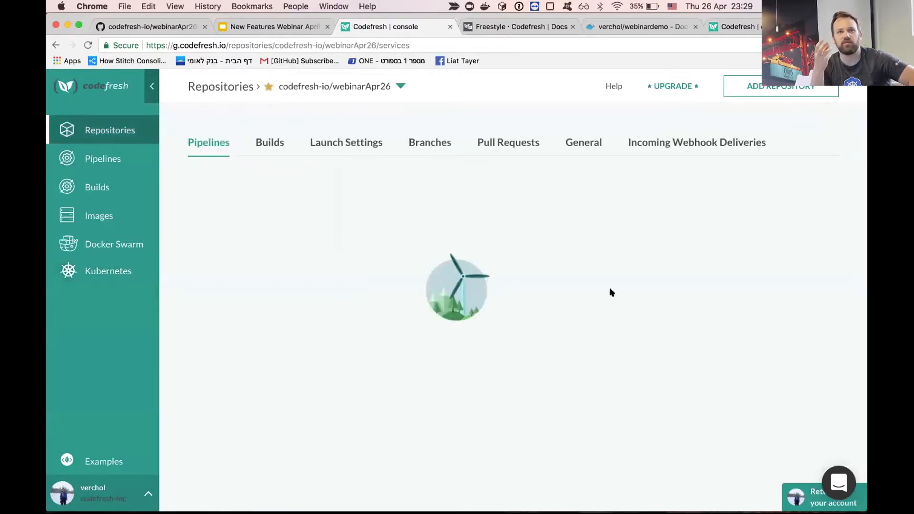
scroll(609, 292, "down", 3)
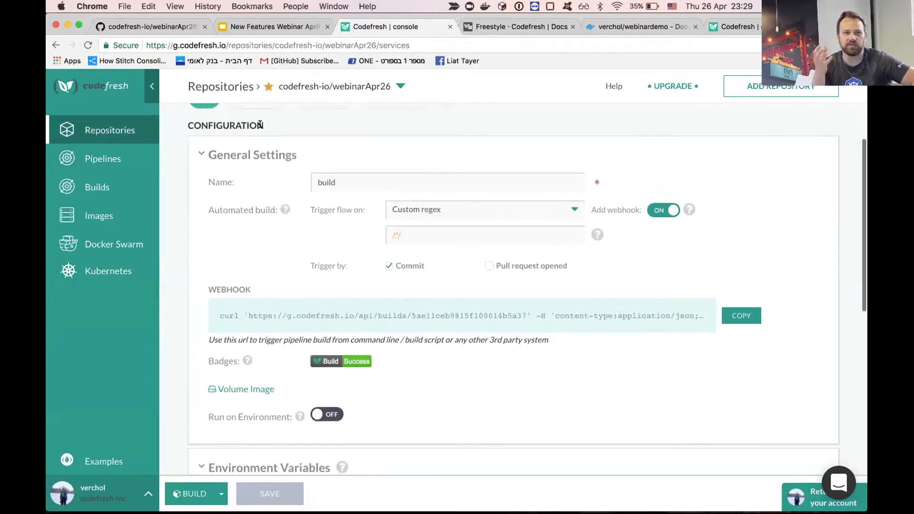
Step: Open the deploy pipeline's configuration and delete its Docker Hub registry trigger with the master tag filter
left_click(219, 155)
left_click(226, 196)
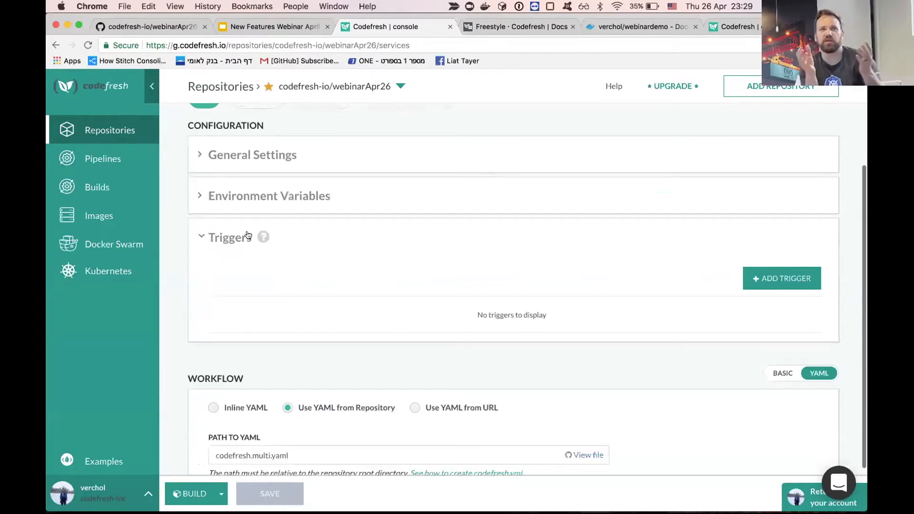
scroll(394, 273, "up", 3)
left_click(256, 191)
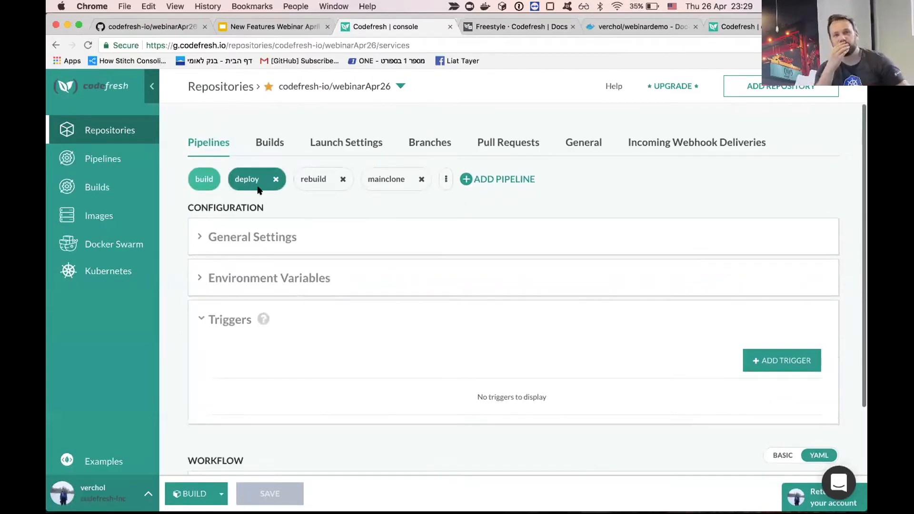
scroll(362, 284, "down", 5)
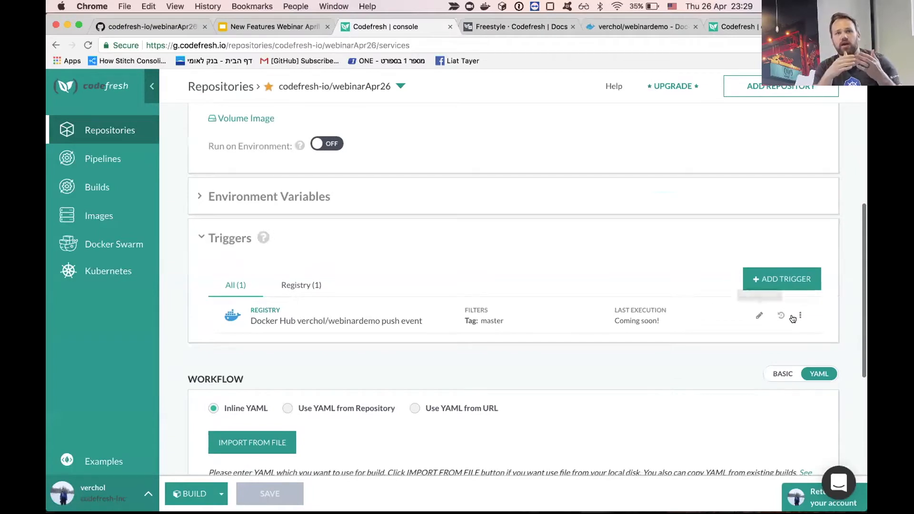
left_click(798, 316)
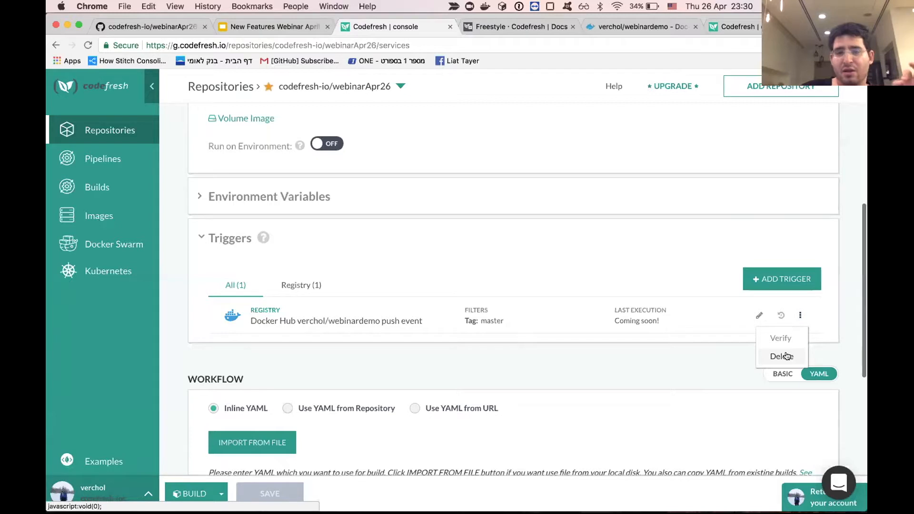
left_click(786, 356)
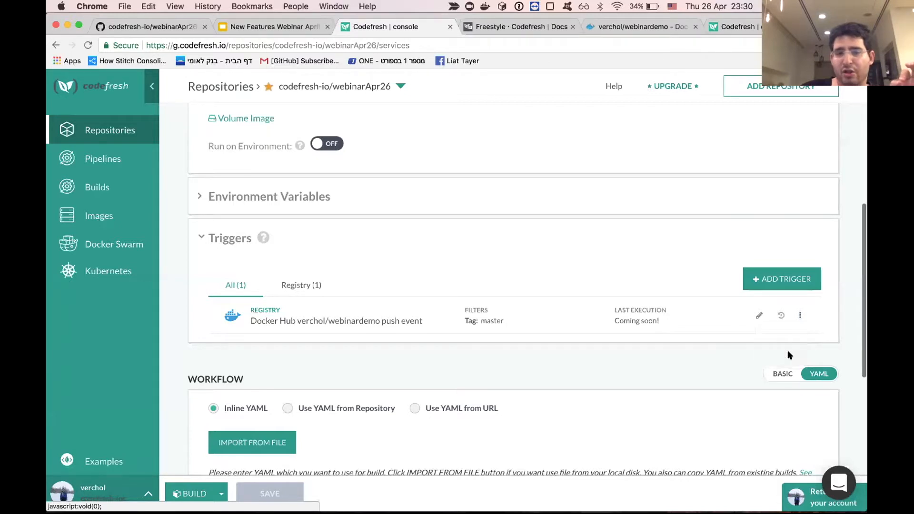
Step: Start a Registry trigger for Dockerhub with the account's namespace and the repository name webinardemo
left_click(787, 278)
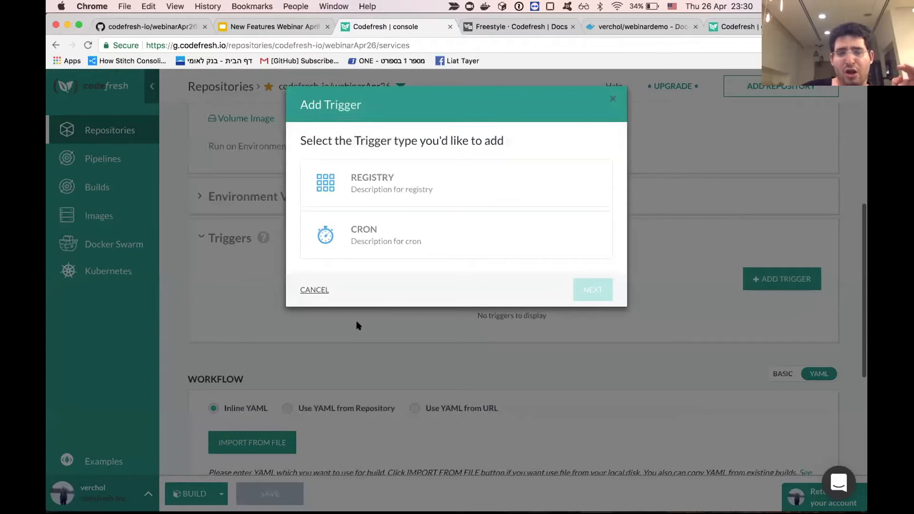
left_click(392, 178)
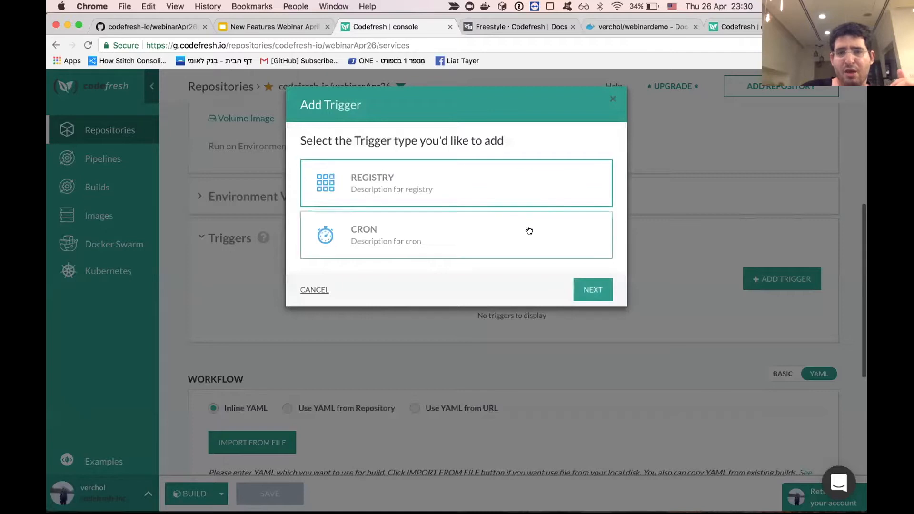
left_click(593, 290)
left_click(401, 226)
type("verchol")
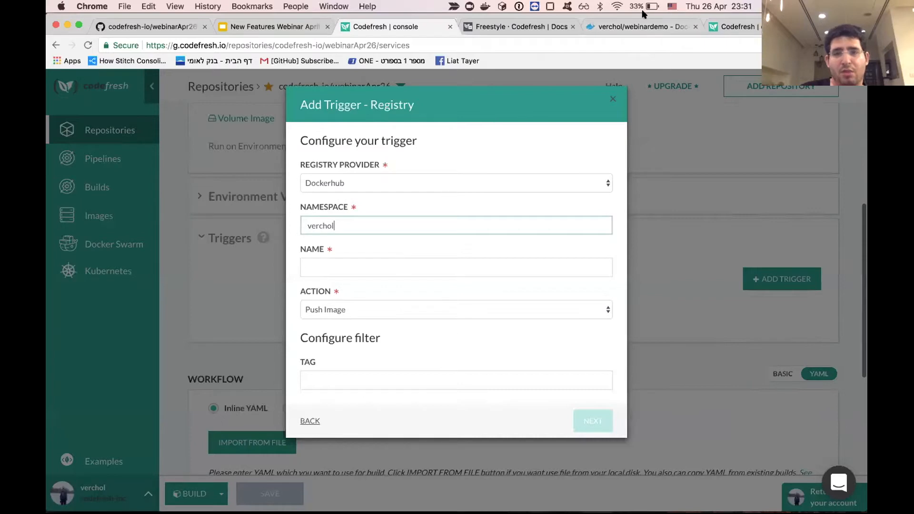
left_click(628, 27)
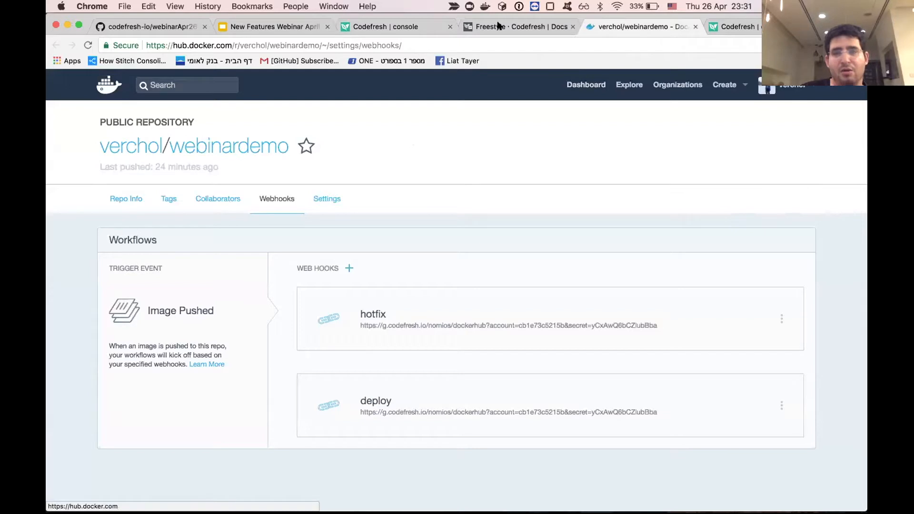
left_click(379, 26)
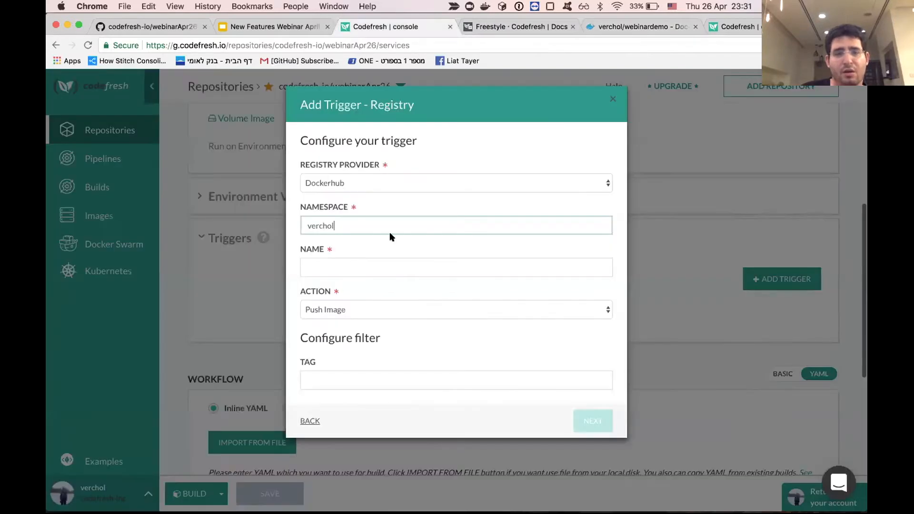
left_click(398, 267)
type("web")
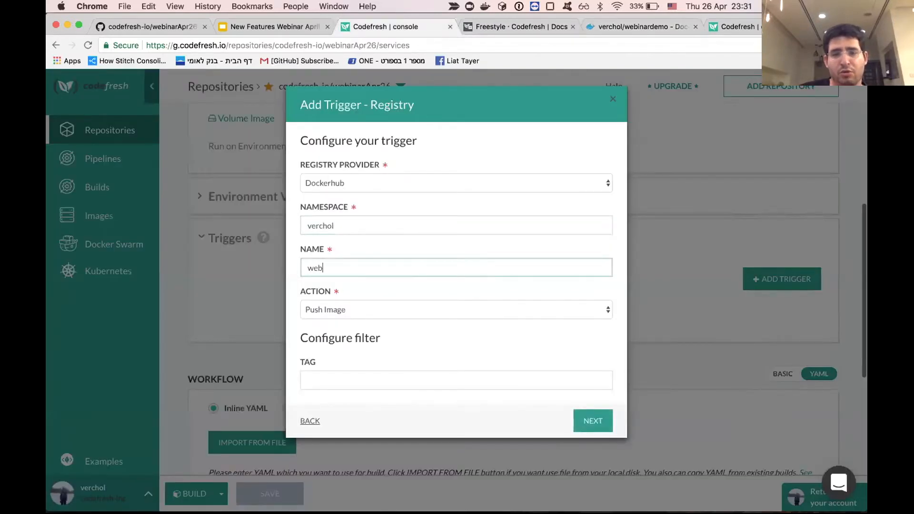
type("inardemo")
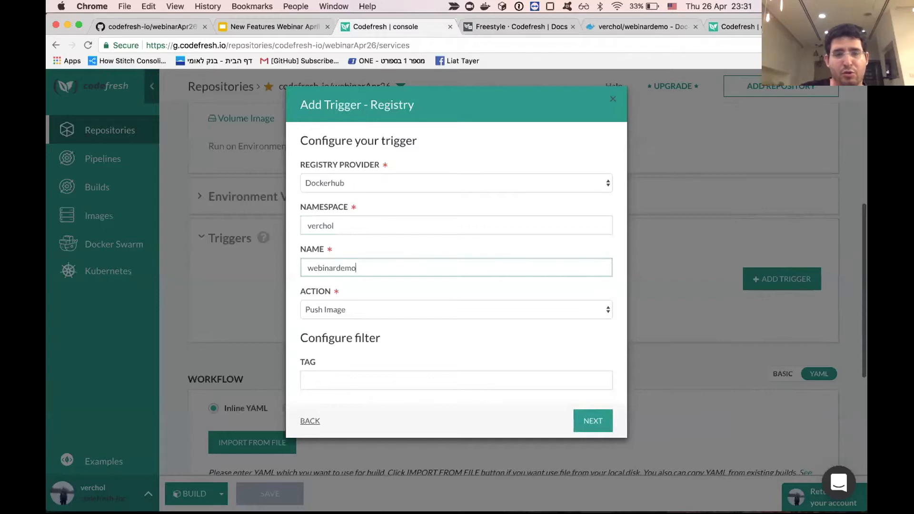
Step: Keep the trigger's action as Push Image, filter it on the tag production, and continue to the DockerHub configuration
left_click(415, 376)
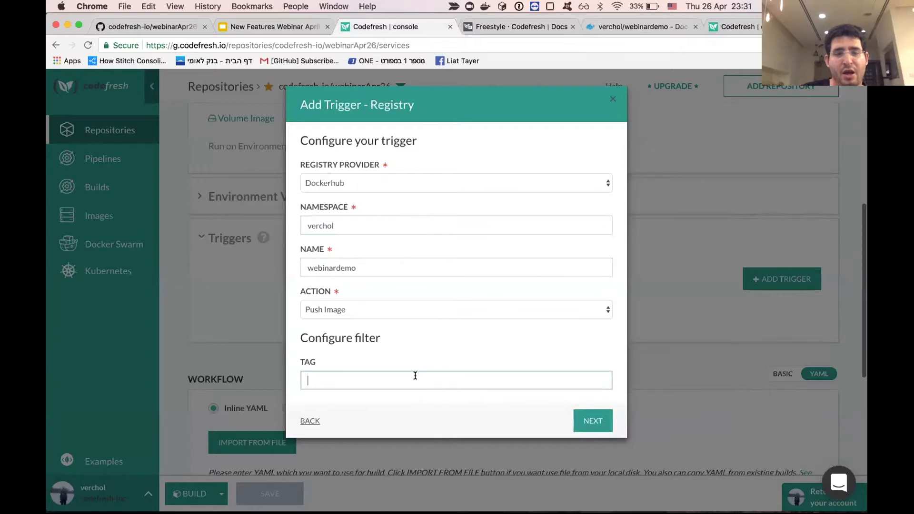
left_click(332, 310)
left_click(381, 373)
left_click(383, 384)
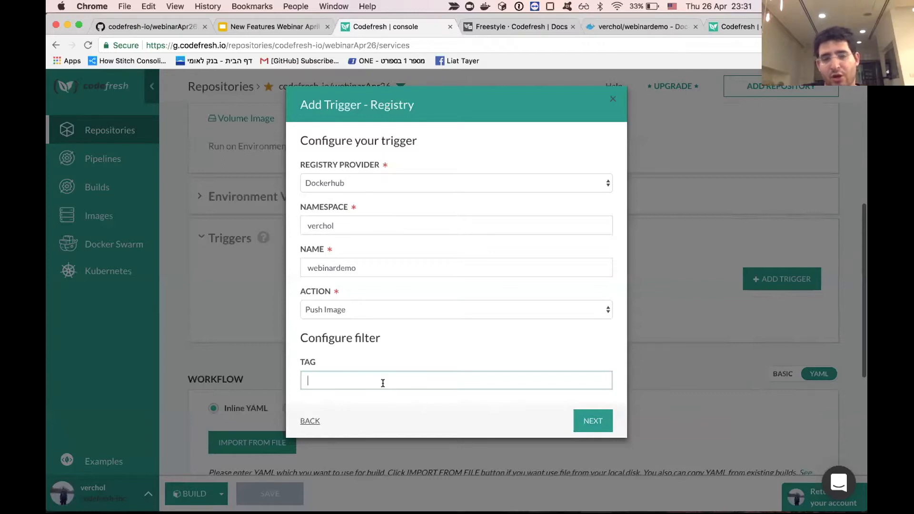
type("prodc")
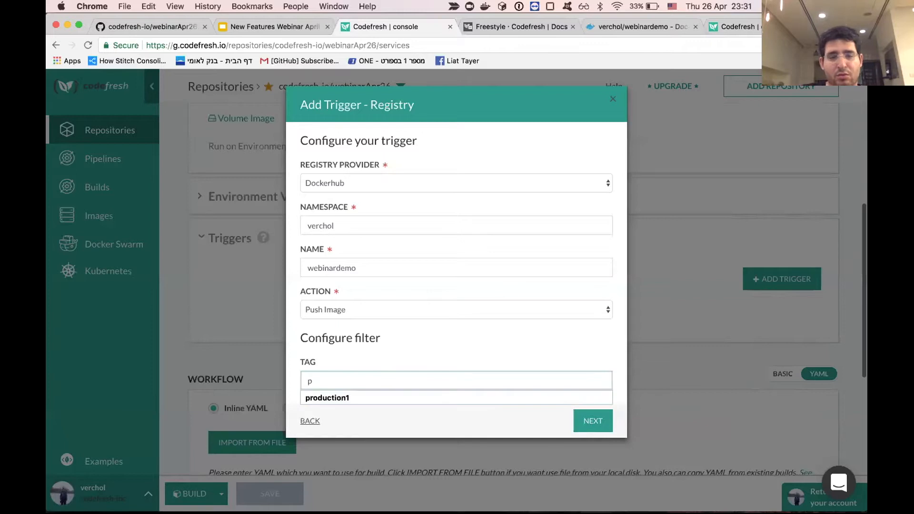
key("BackSpace")
type("uction")
left_click(606, 420)
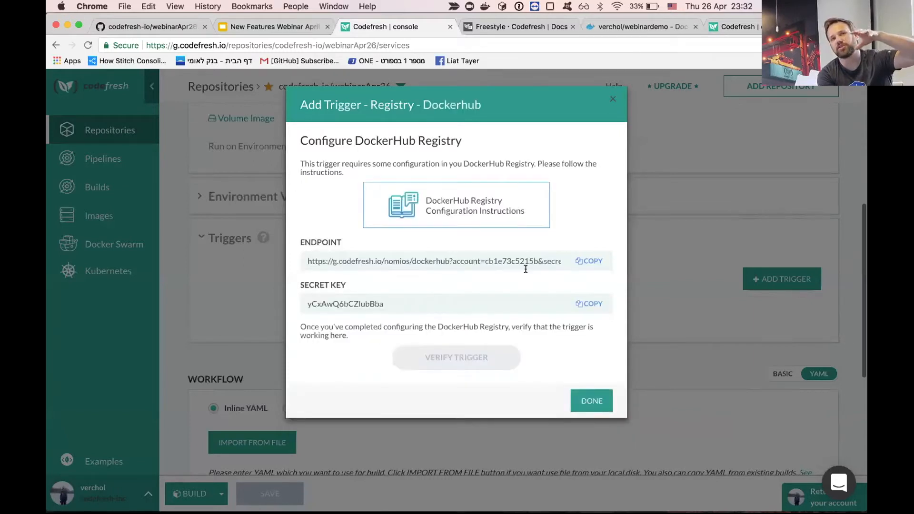
Step: Copy the trigger's webhook endpoint URL and finish adding the registry trigger
left_click(585, 263)
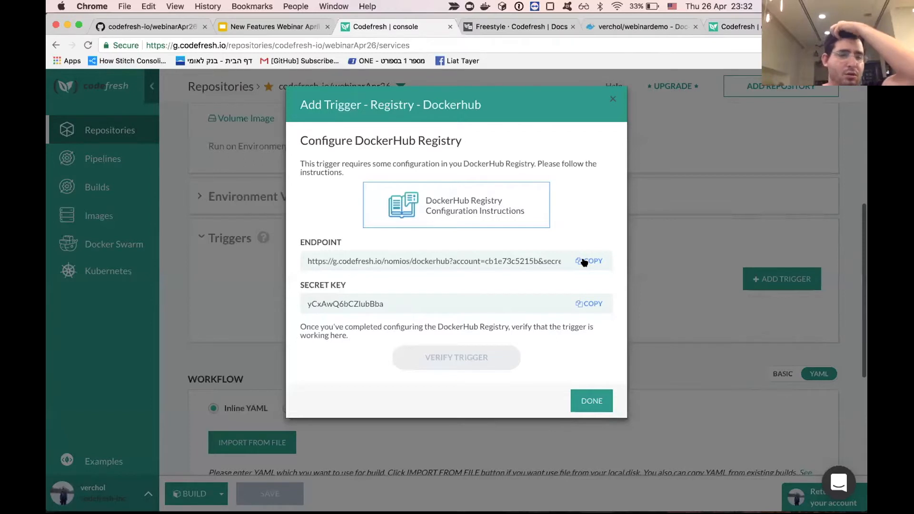
left_click(584, 263)
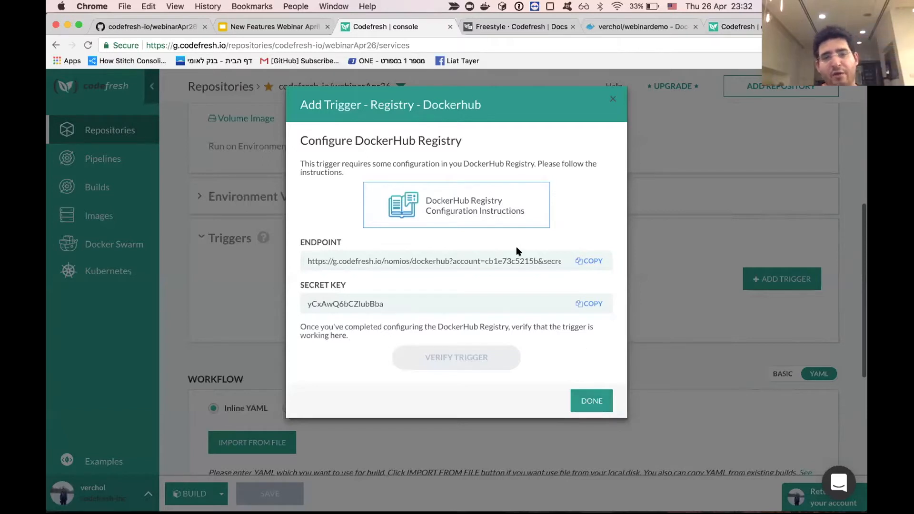
left_click(593, 402)
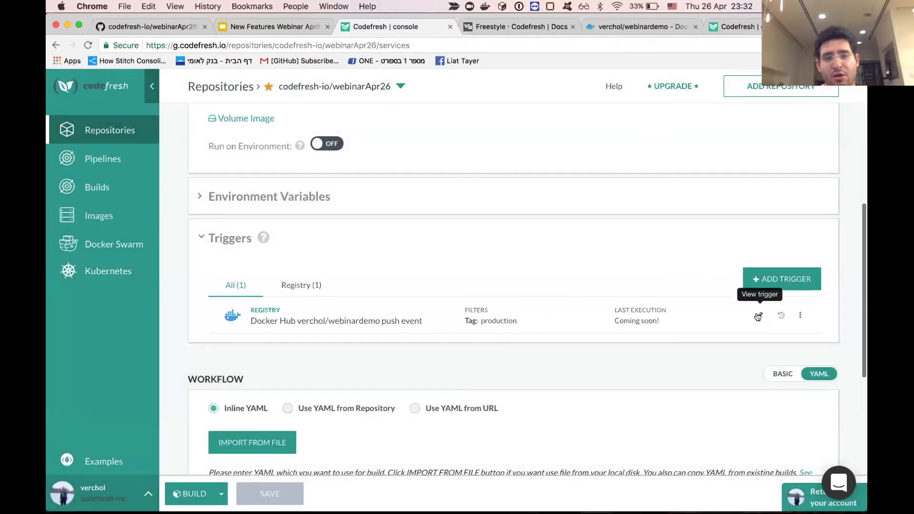
Step: View the new trigger's details and open the Docker Hub webhook settings linked in its instructions
left_click(758, 317)
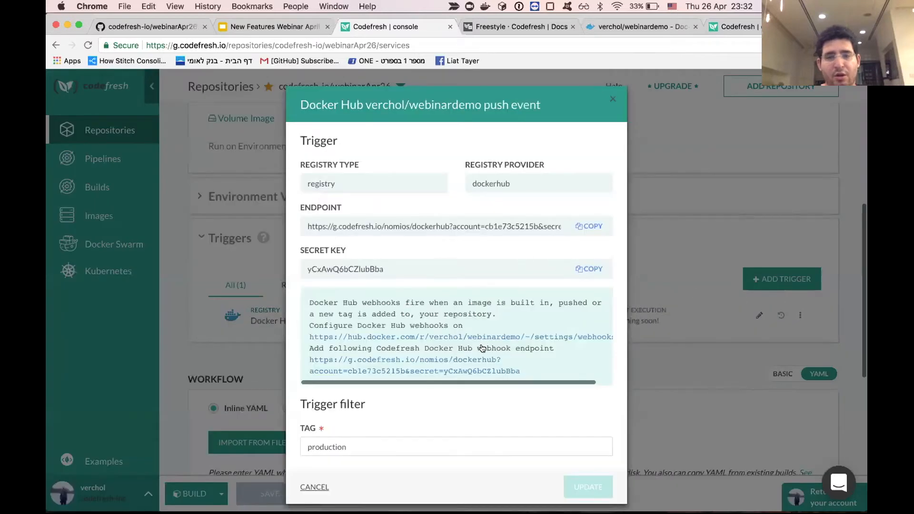
left_click(484, 336)
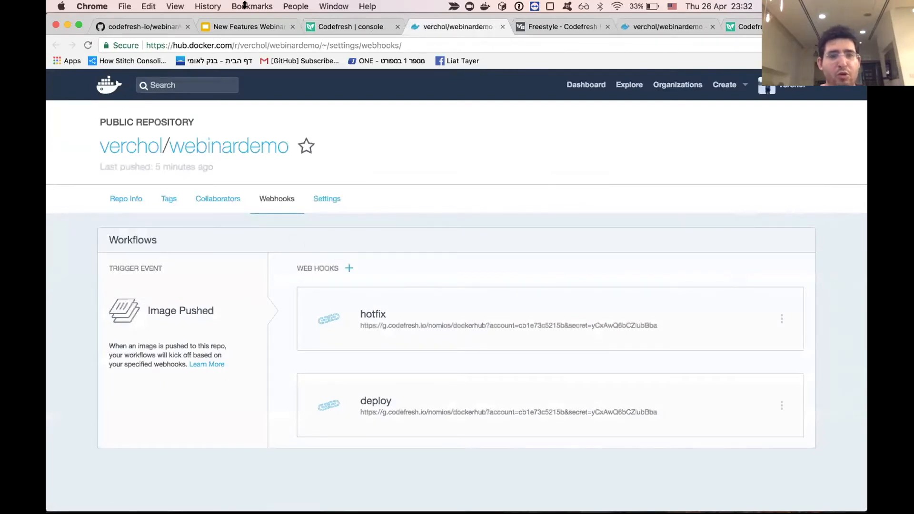
left_click(305, 32)
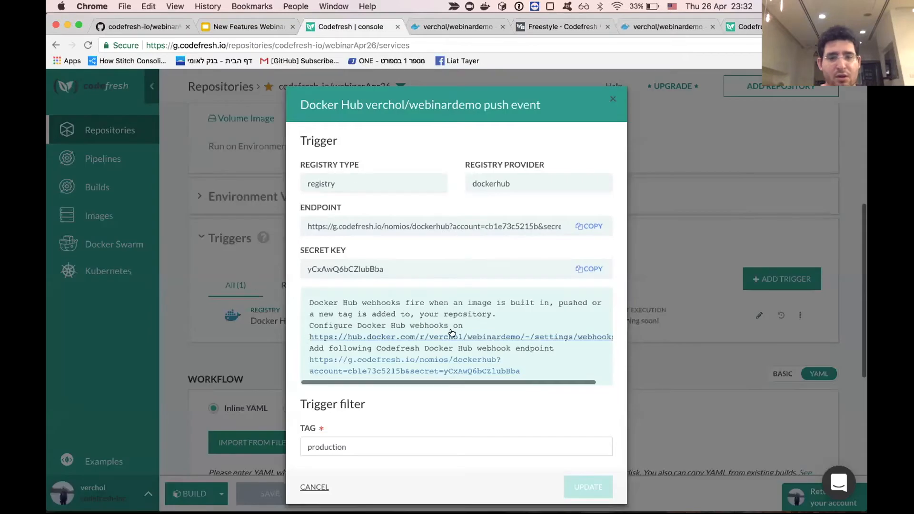
left_click(431, 28)
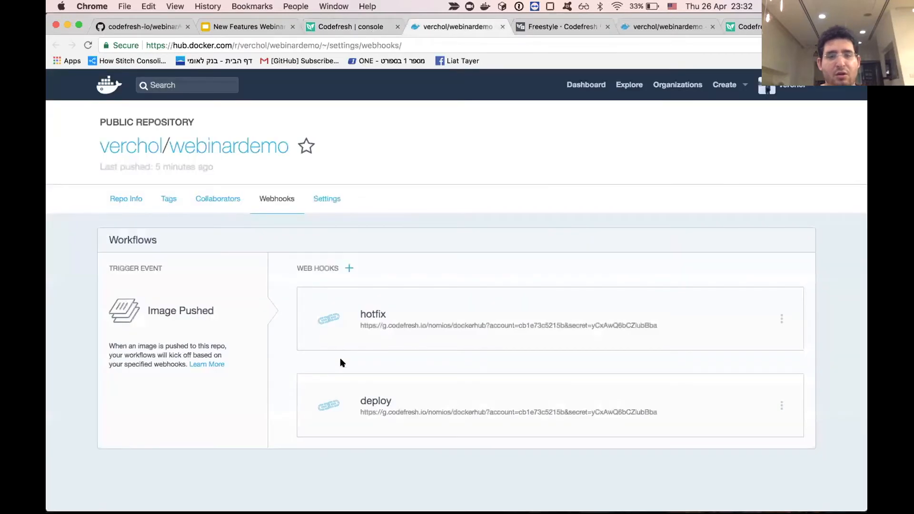
Step: Add and save a Docker Hub webhook named pushtoprod, pasting the copied endpoint with its secret key as the webhook URL
left_click(349, 268)
left_click(357, 301)
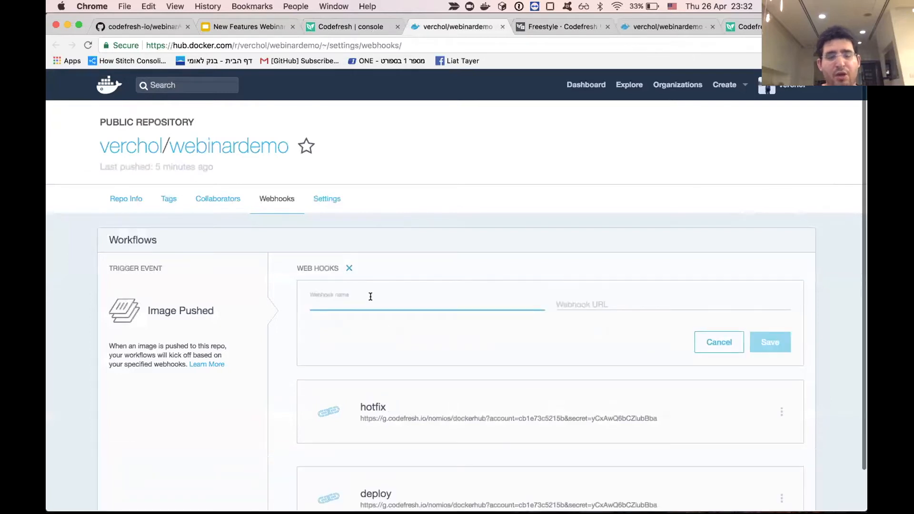
type("pushtoprod")
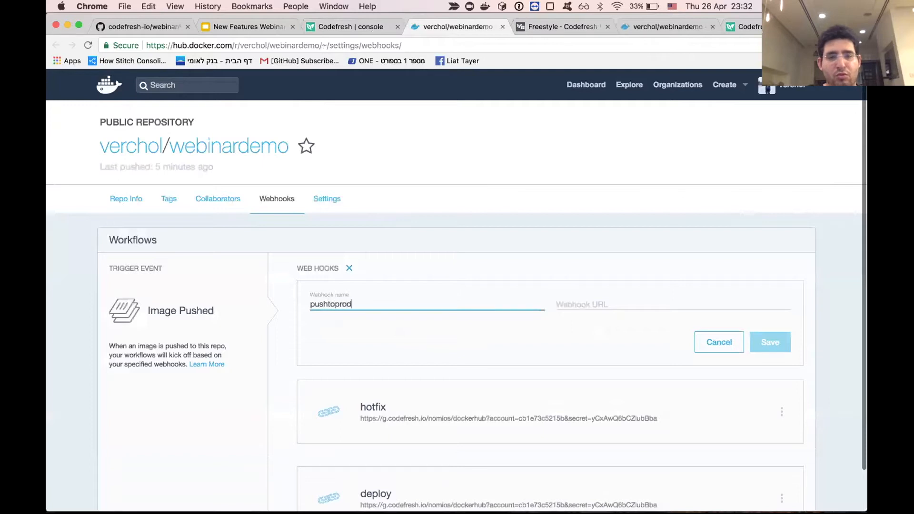
left_click(607, 305)
type("v")
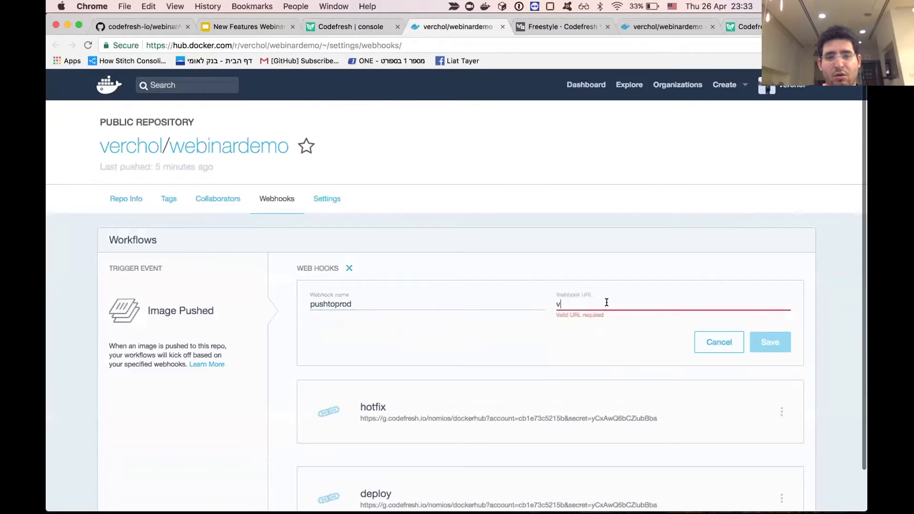
key("BackSpace")
key("super+v")
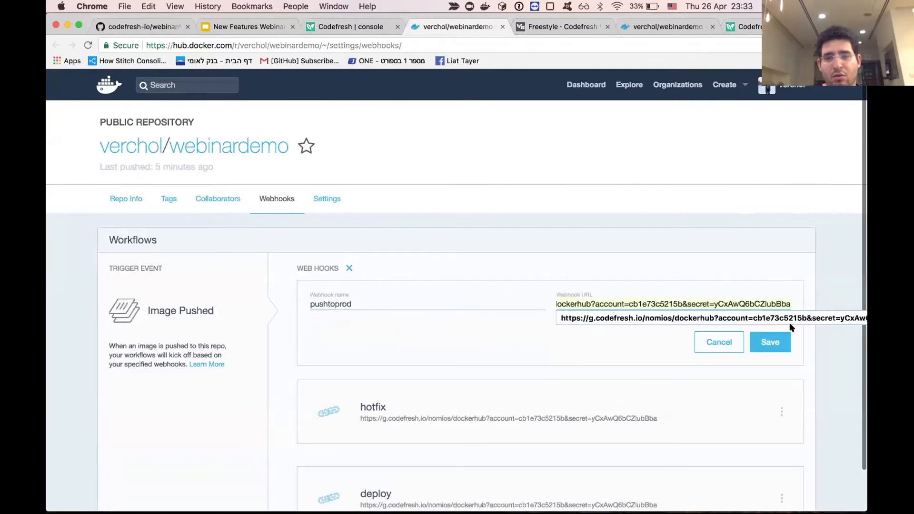
left_click(781, 338)
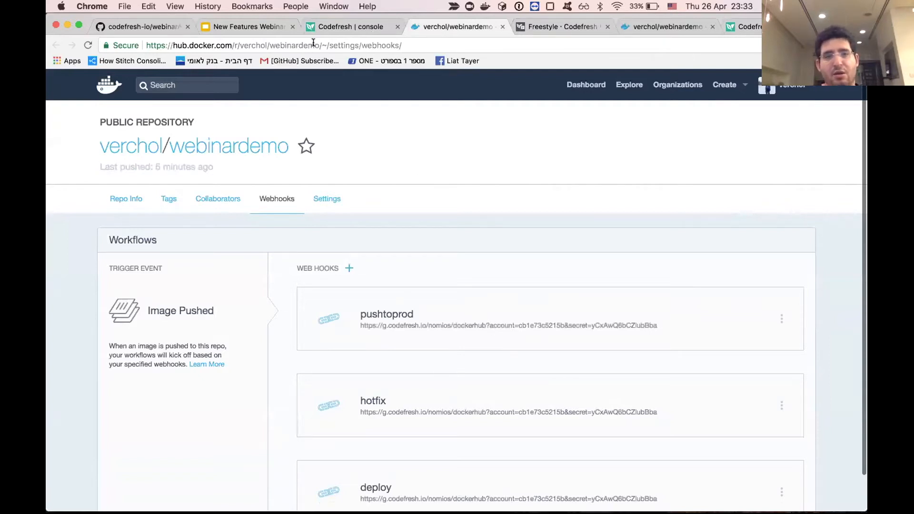
Step: Return to Codefresh, close the trigger's details, and delete the registry trigger with the production tag filter
left_click(329, 30)
left_click(613, 99)
scroll(563, 346, "down", 2)
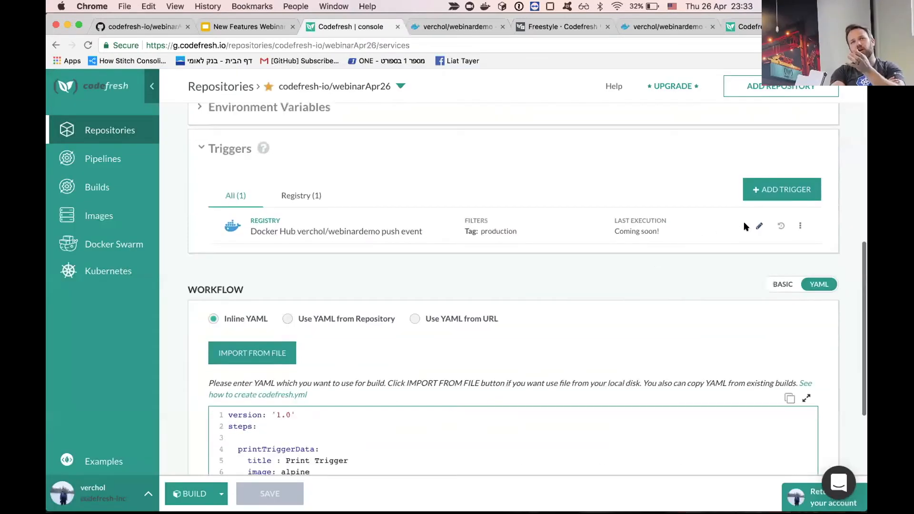
scroll(665, 369, "down", 1)
scroll(666, 370, "up", 2)
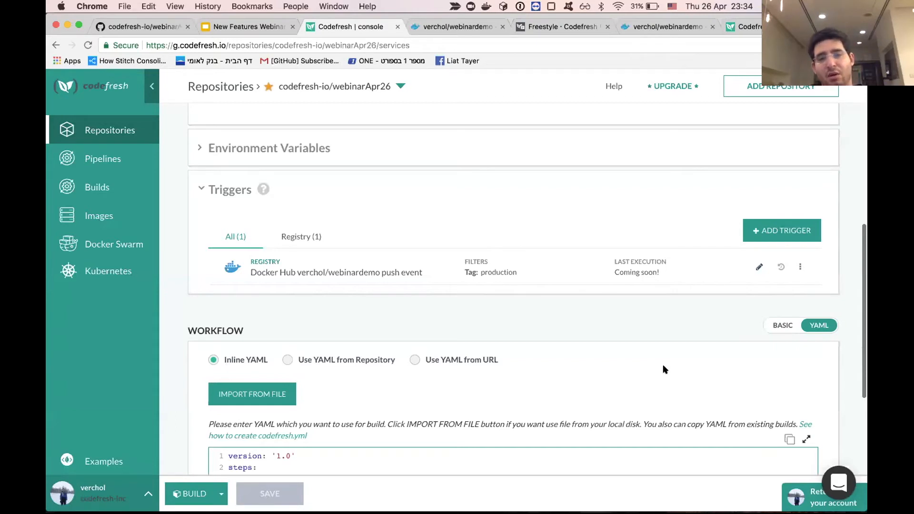
left_click(800, 269)
left_click(785, 274)
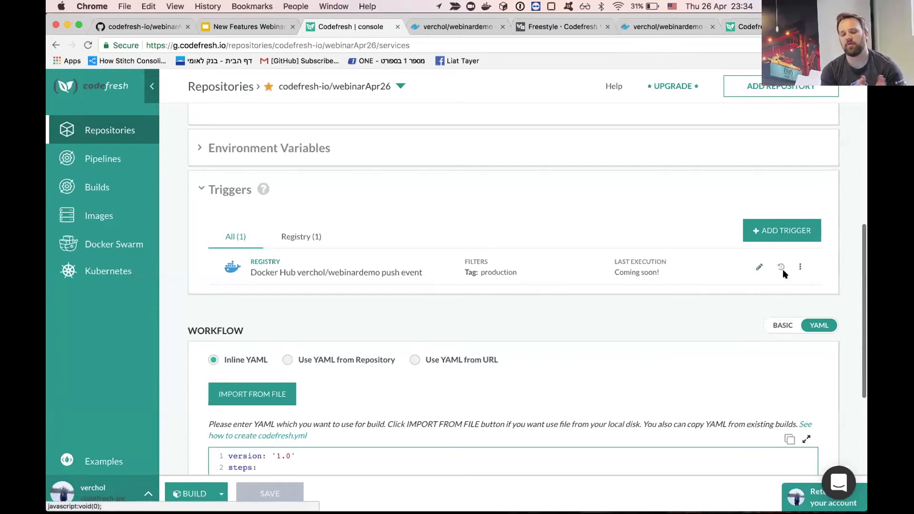
Step: Start adding a cron trigger to the deploy pipeline, keeping its interval at every 1 minute on second 00
left_click(763, 228)
left_click(373, 243)
left_click(590, 289)
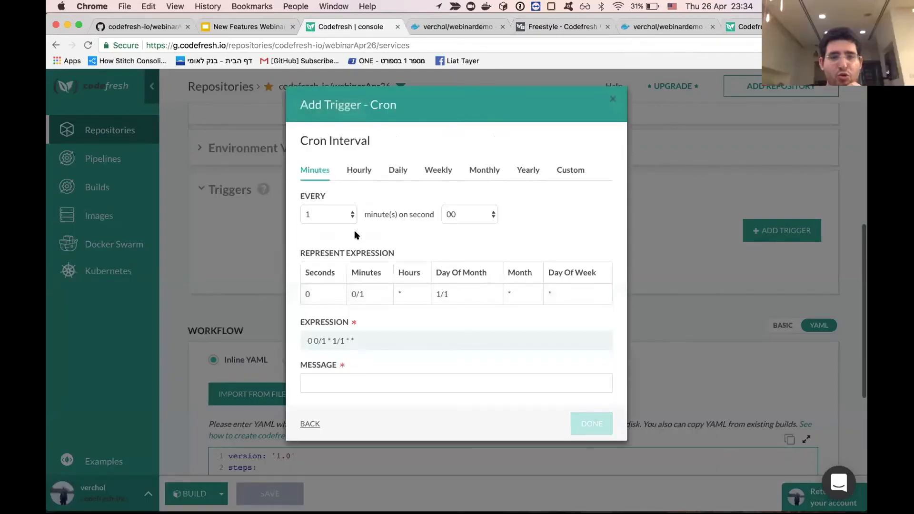
left_click(325, 216)
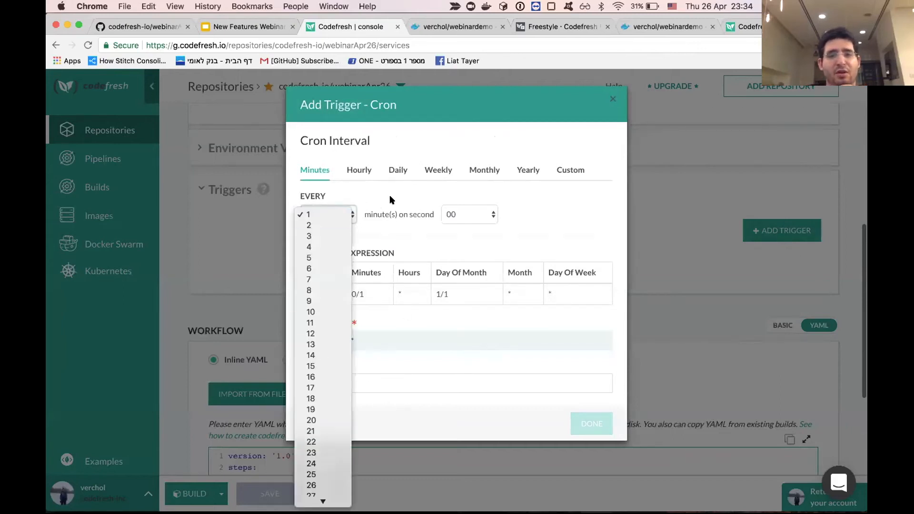
left_click(377, 201)
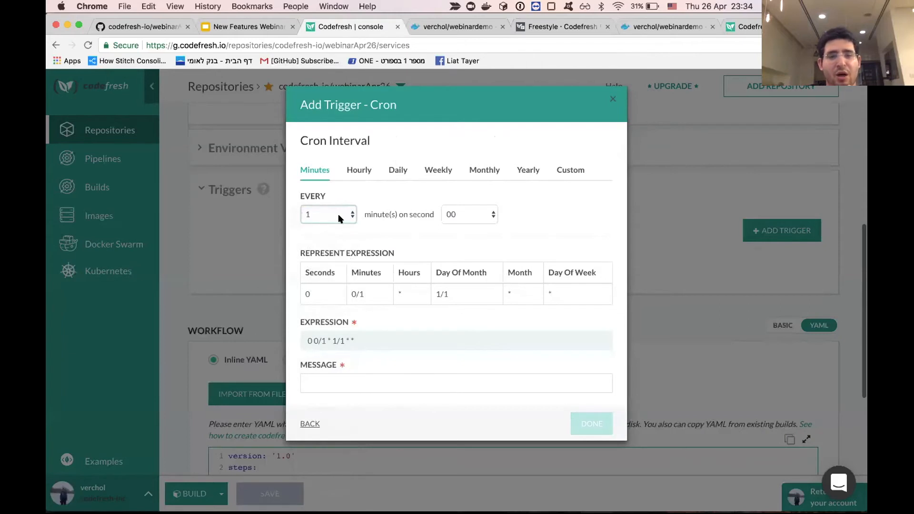
Step: Try to set the cron trigger's message to "it's really works after 1 min"
left_click(538, 382)
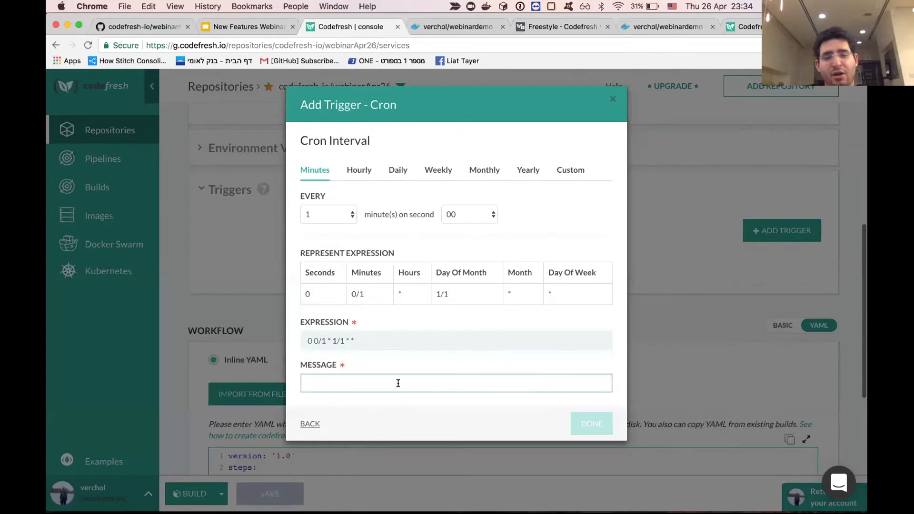
type("pu")
type("t")
key("BackSpace")
key("BackSpace")
key("BackSpace")
key("BackSpace")
type("it's really works after 1 min")
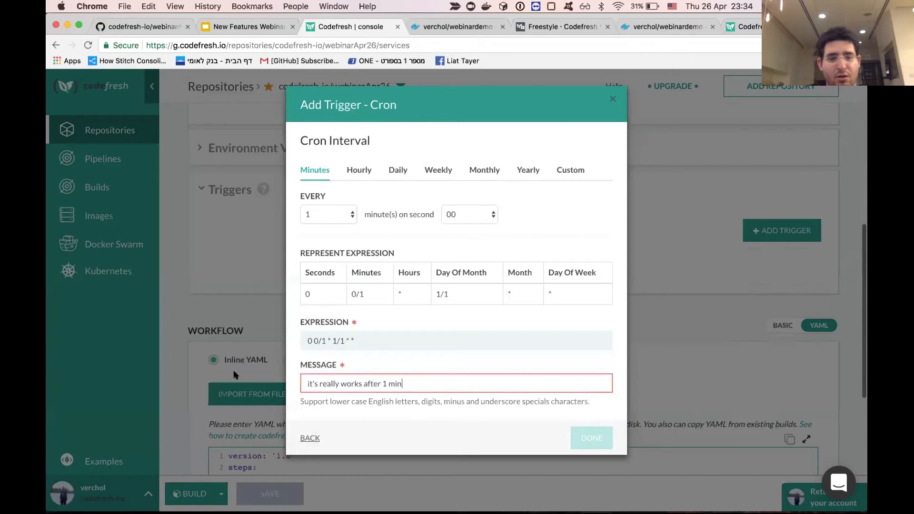
Step: Replace the trigger's message with "it works" and finish adding the cron trigger
triple_click(378, 390)
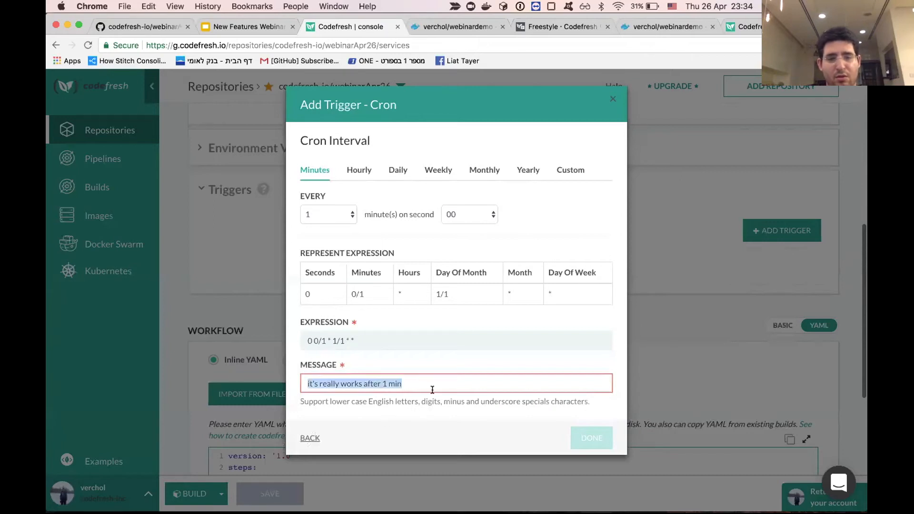
type("it works")
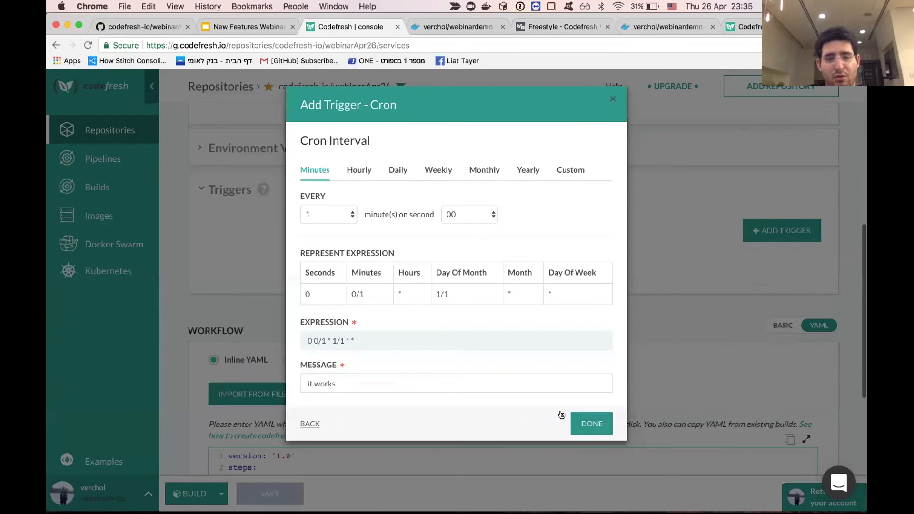
left_click(582, 418)
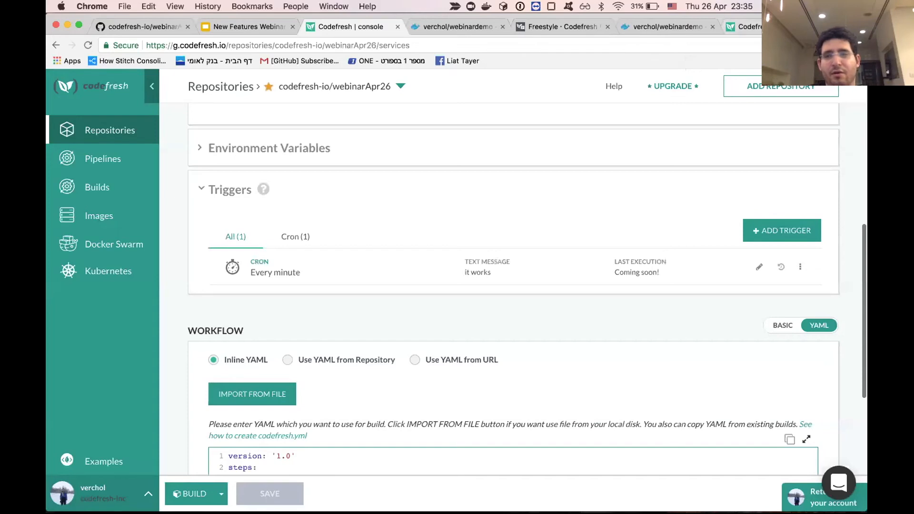
Step: Search Google for "online timer" in a new browser tab and start the stopwatch
key("super+t")
type("onl")
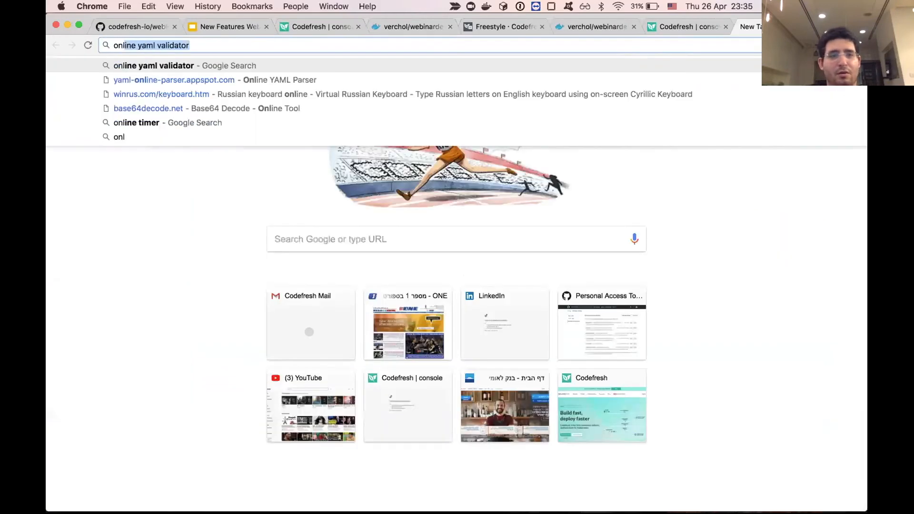
type("ine timer")
key("Return")
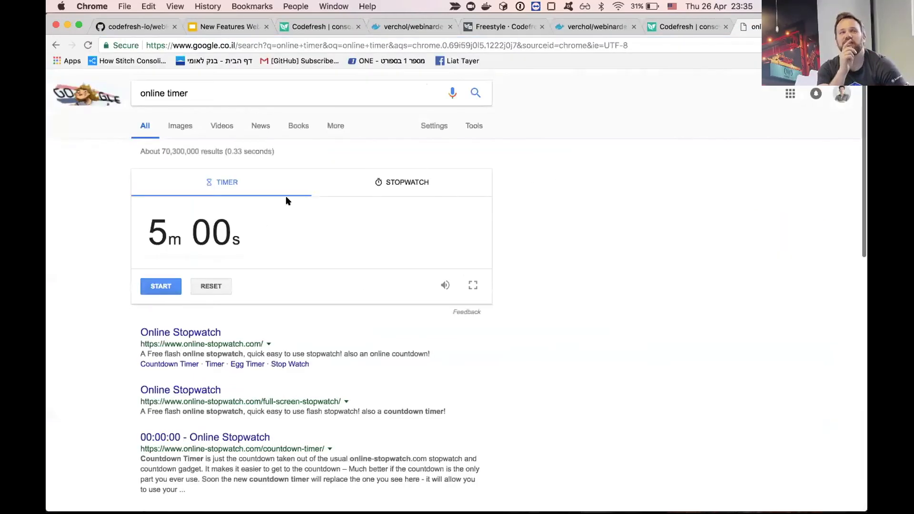
left_click(389, 182)
left_click(159, 284)
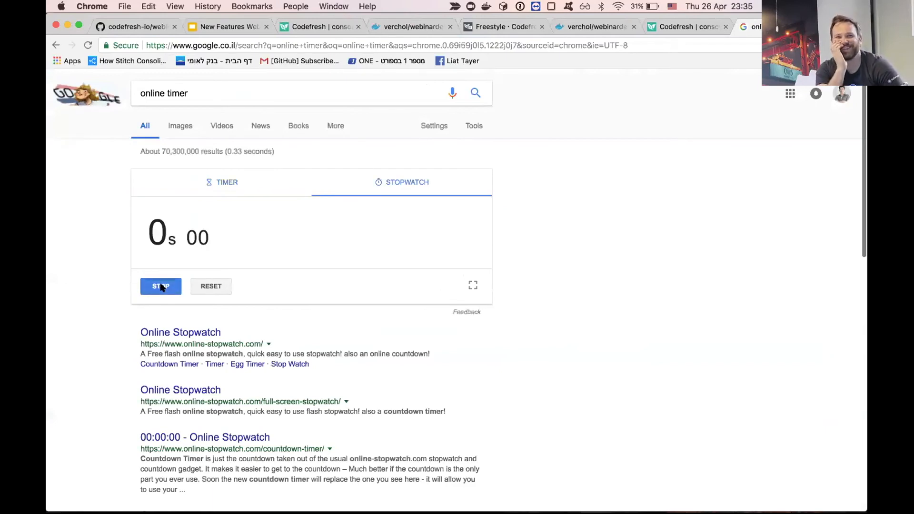
Step: Return to the deploy pipeline's configuration in Codefresh and review its cron trigger and inline workflow YAML
left_click(674, 26)
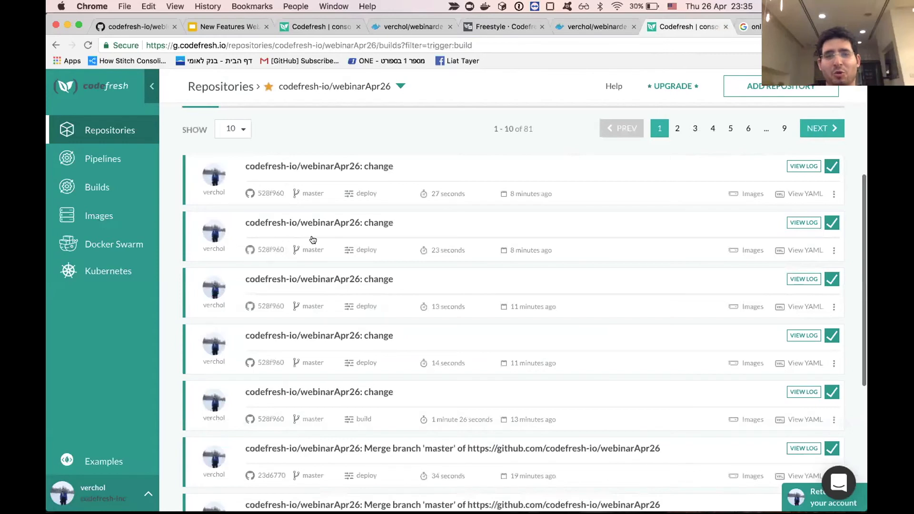
left_click(593, 29)
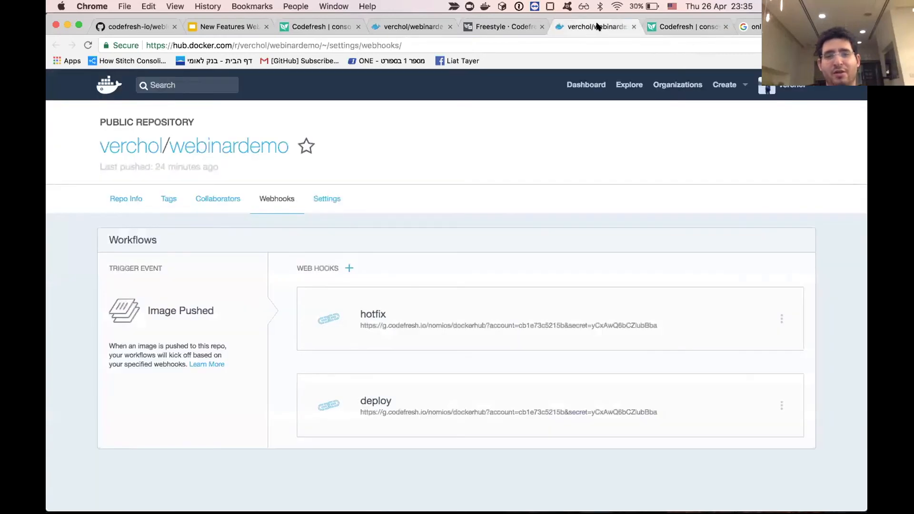
left_click(320, 27)
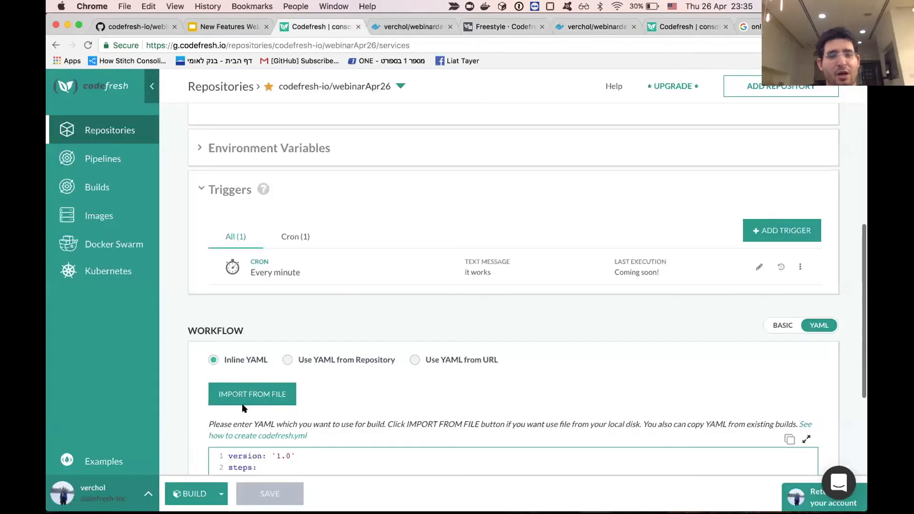
mouse_move(351, 491)
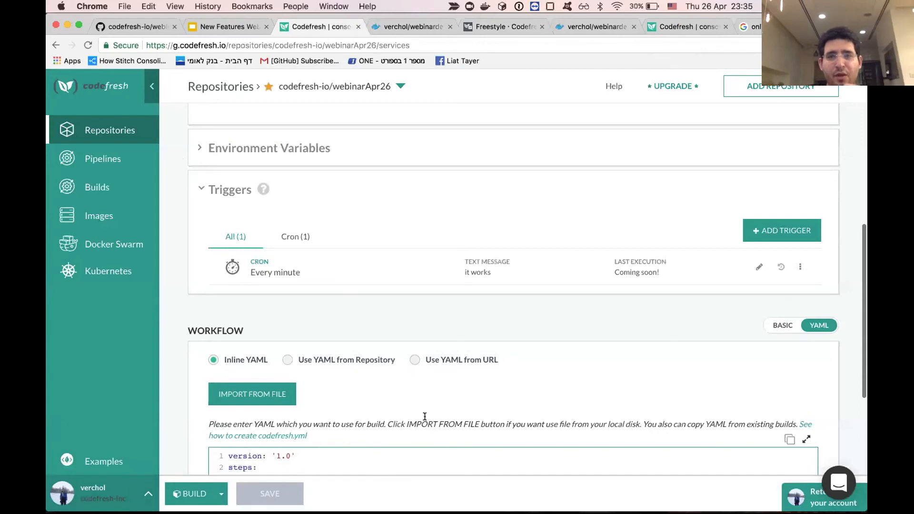
scroll(373, 407, "down", 1)
scroll(373, 406, "down", 3)
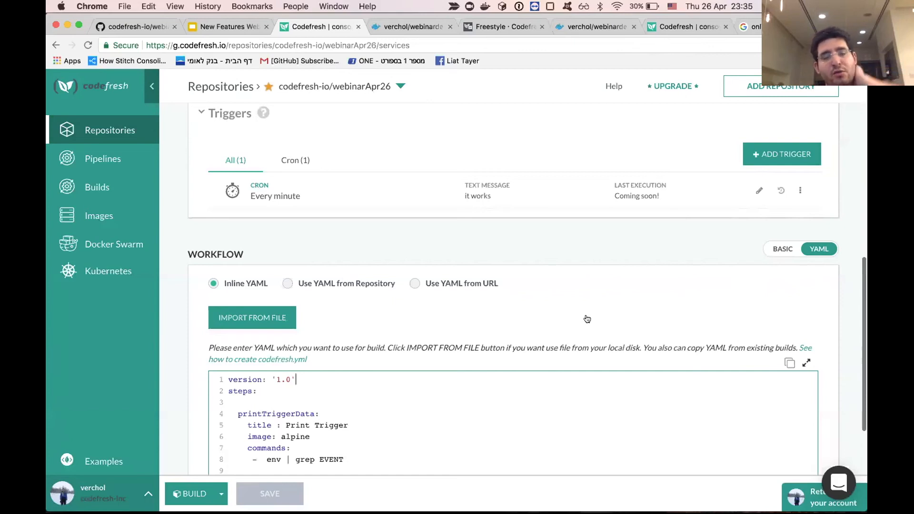
scroll(587, 319, "down", 2)
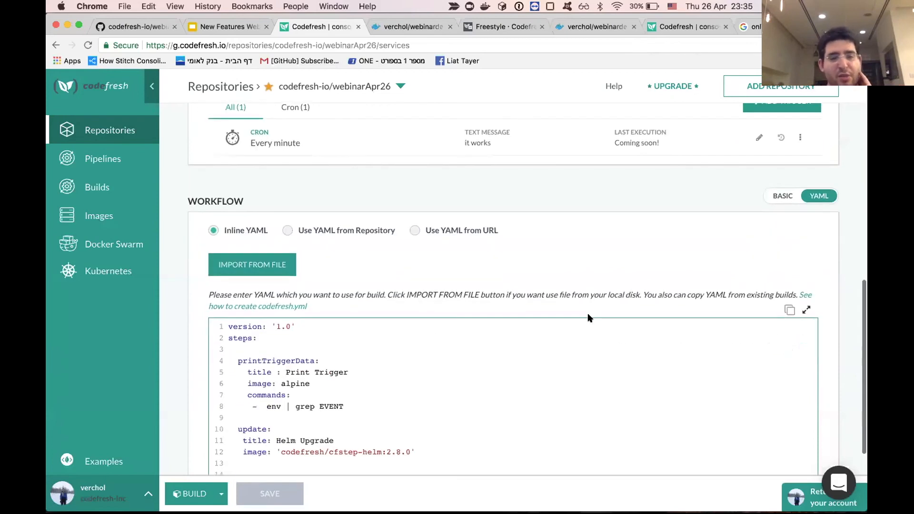
scroll(589, 317, "up", 1)
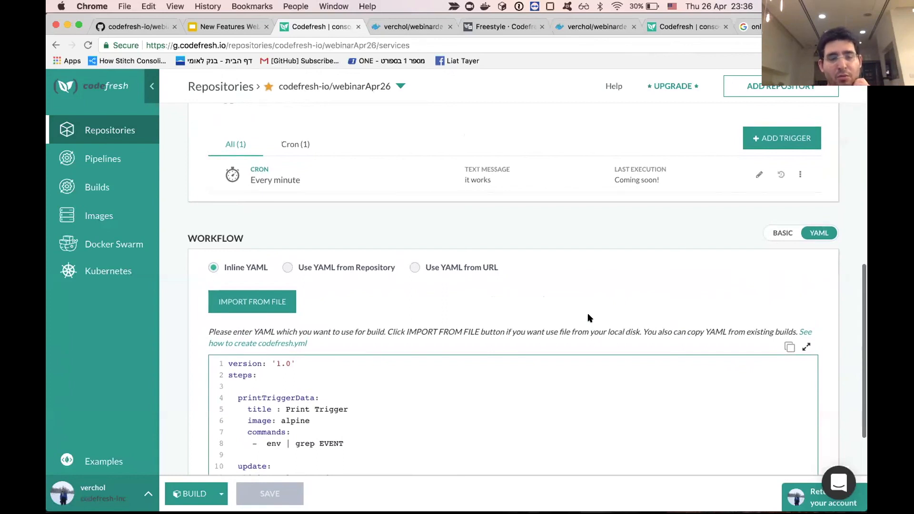
scroll(588, 317, "down", 3)
Step: Open the newest deploy build from the repository's builds and expand the Print Trigger step's log
scroll(589, 316, "up", 6)
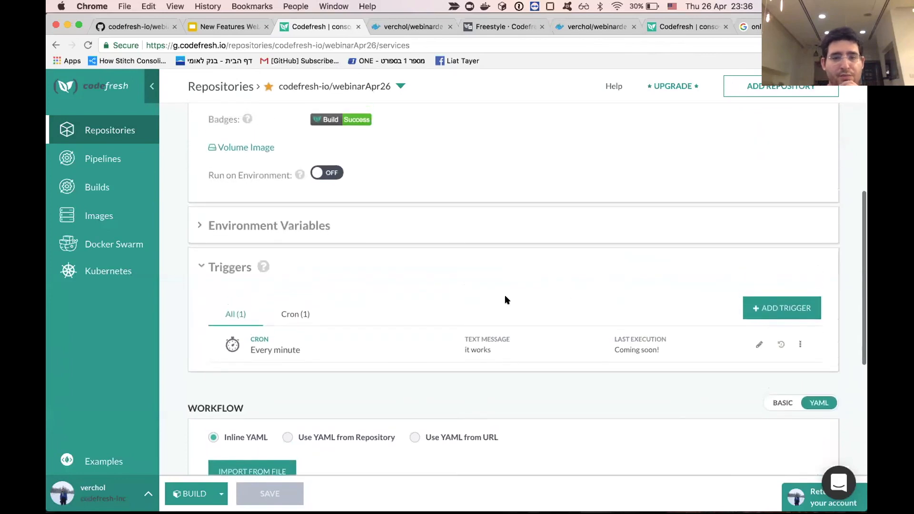
scroll(315, 141, "up", 1)
scroll(315, 141, "up", 4)
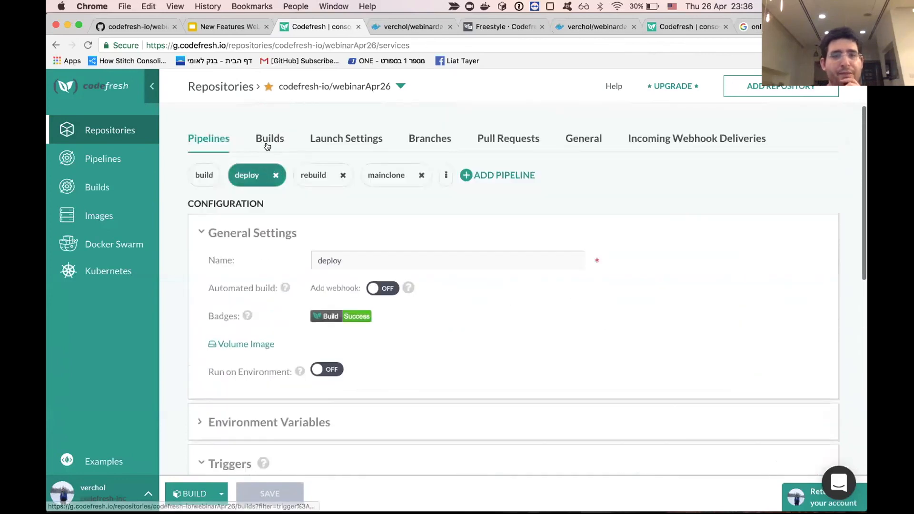
left_click(269, 139)
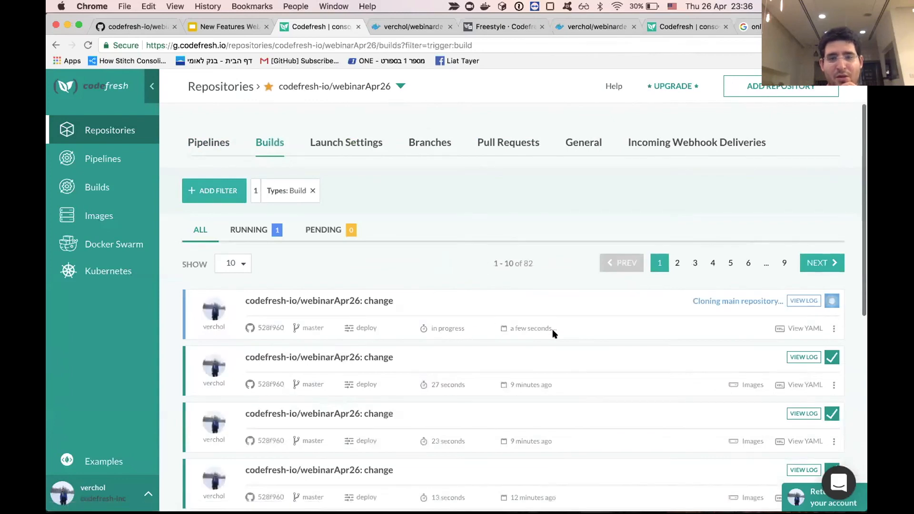
left_click(421, 307)
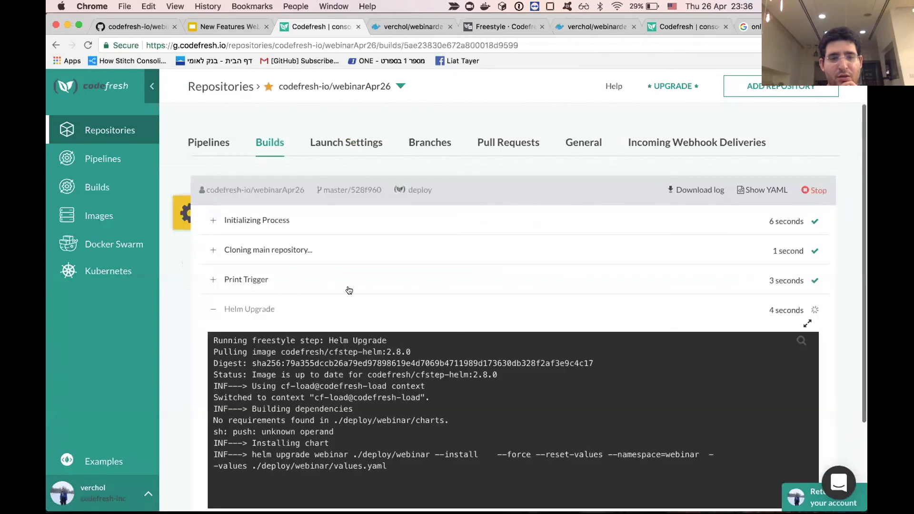
left_click(350, 281)
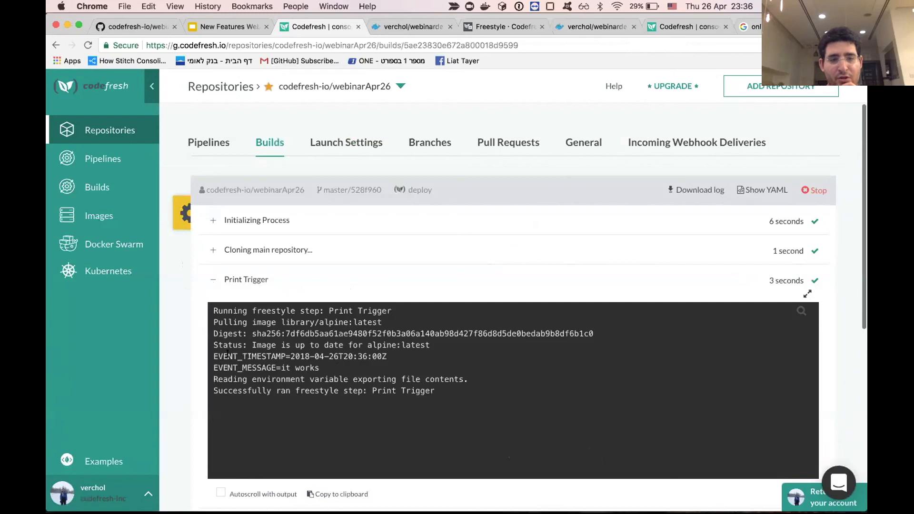